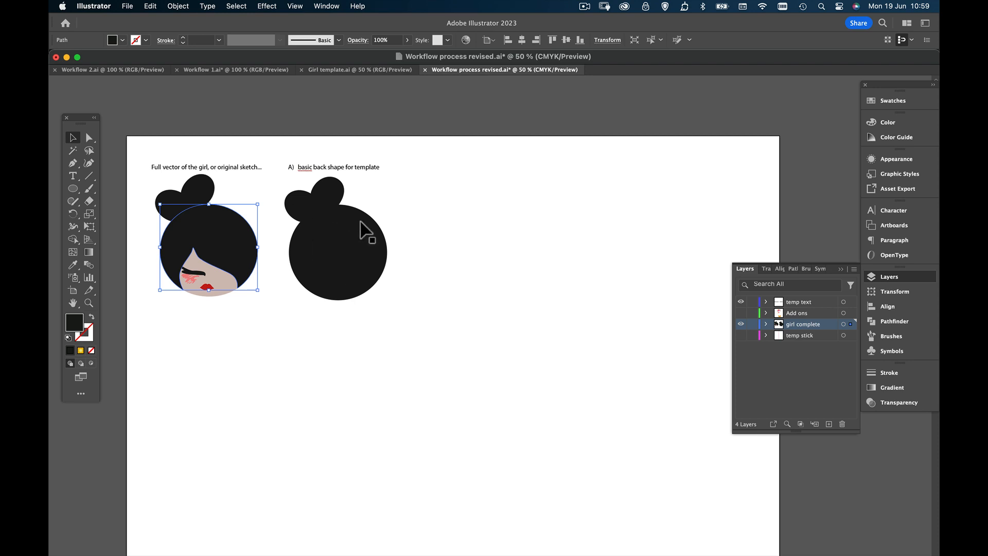
Select the back shape and create a new layer named "template 1" above the "girl complete" layer
left_click(342, 260)
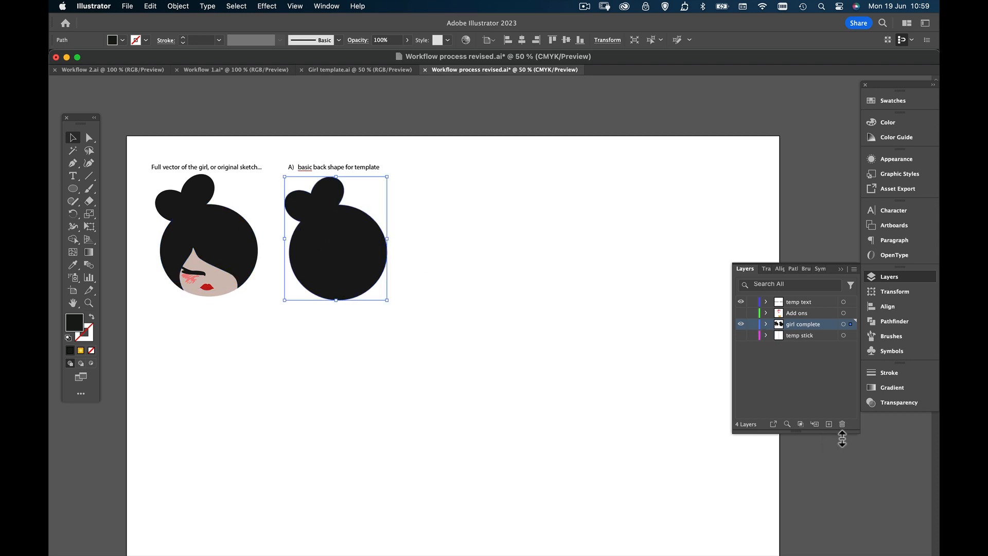
left_click(828, 423)
double_click(796, 324)
type("t")
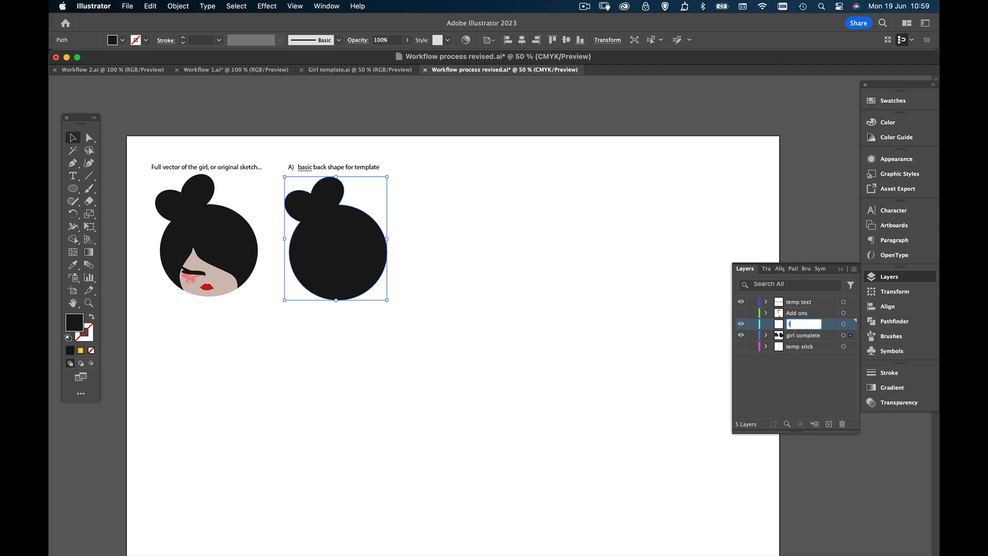
type("emplate 1")
key("Return")
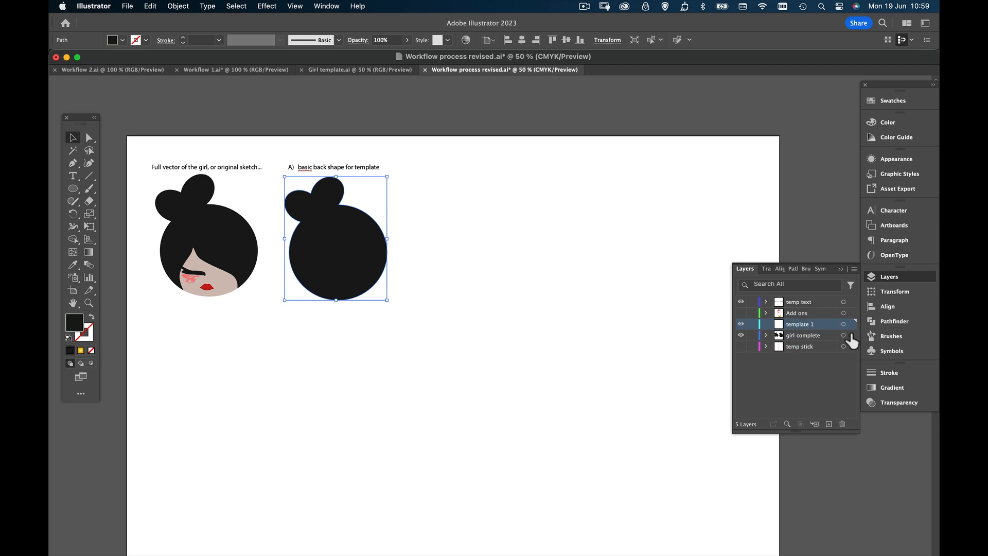
Move the selected back shape from the "girl complete" layer to the "template 1" layer
left_click(740, 335)
left_click(741, 334)
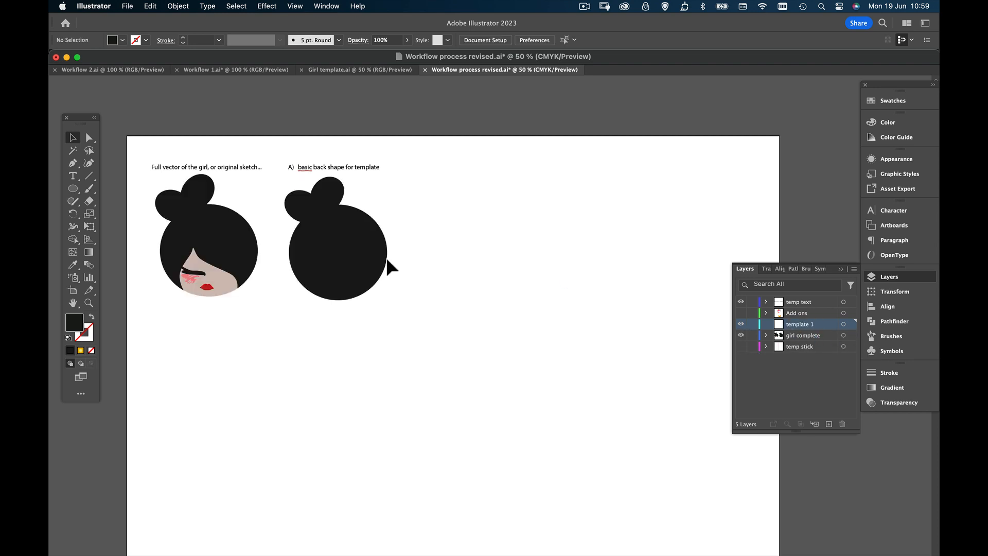
left_click(851, 335)
left_click_drag(851, 336, 851, 324)
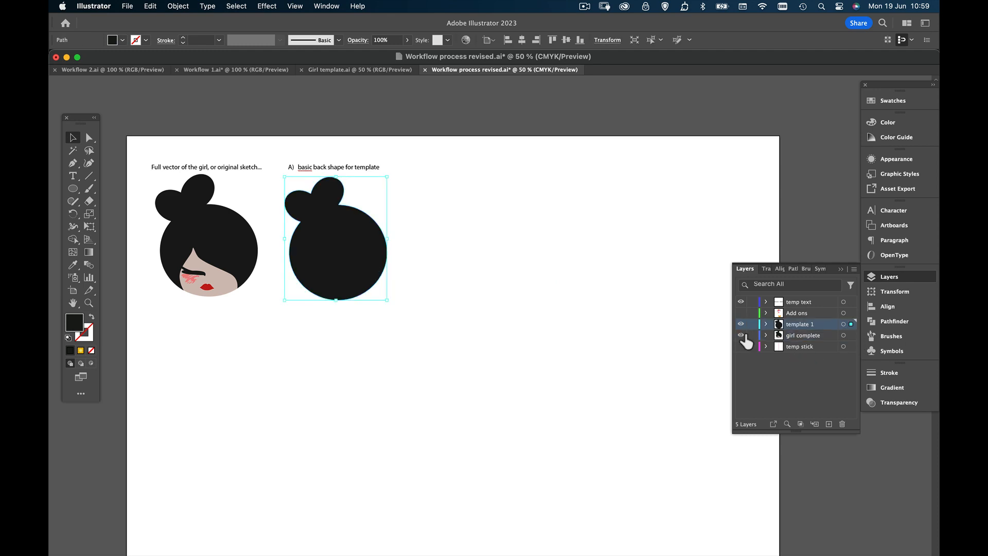
left_click(740, 335)
left_click(741, 335)
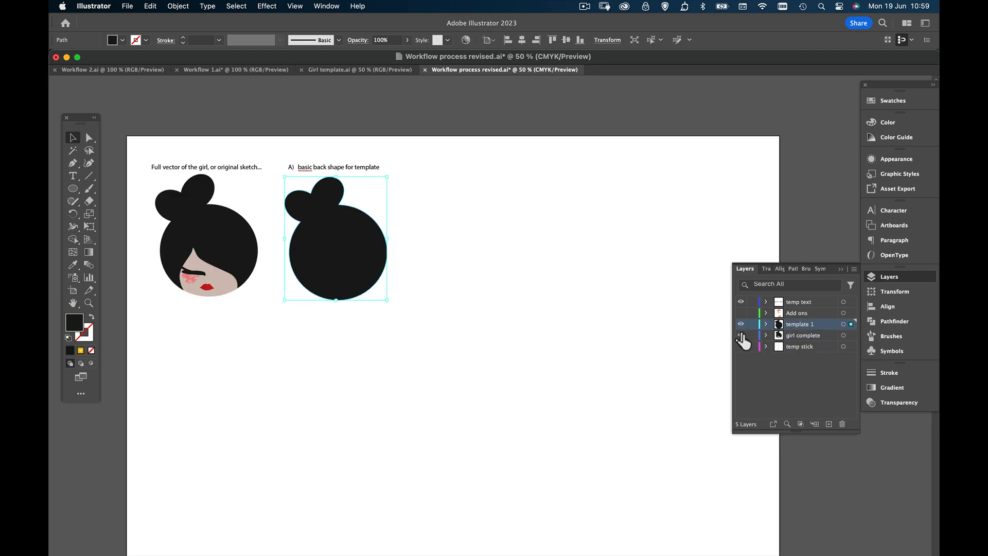
left_click(840, 269)
Set the document's measurement units to Inches in Document Setup
left_click(126, 5)
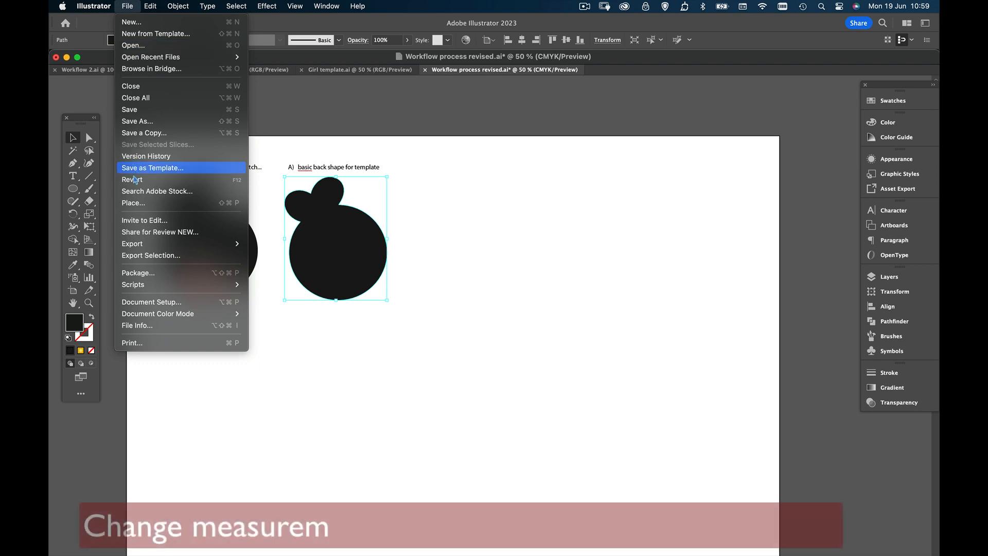
left_click(146, 304)
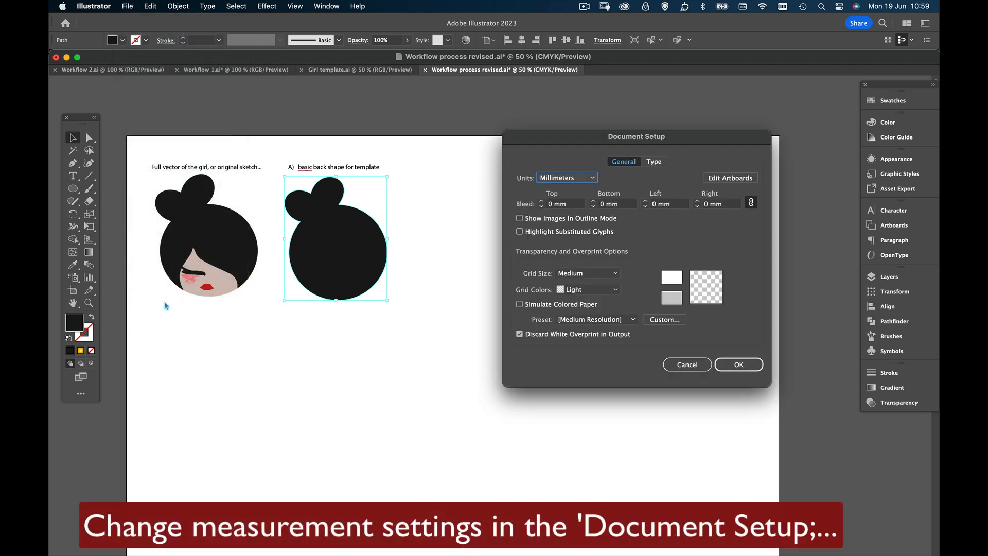
left_click(592, 181)
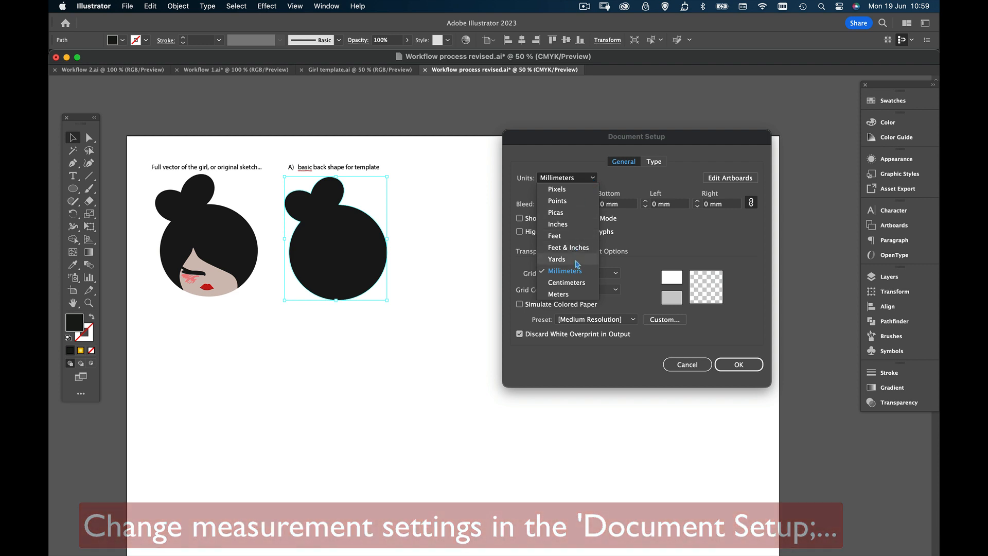
left_click(568, 224)
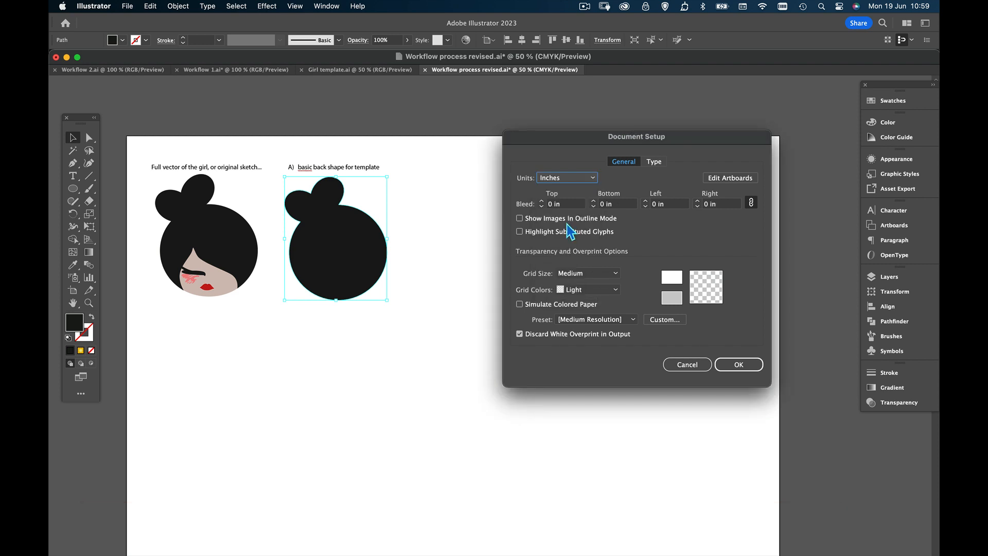
left_click(737, 363)
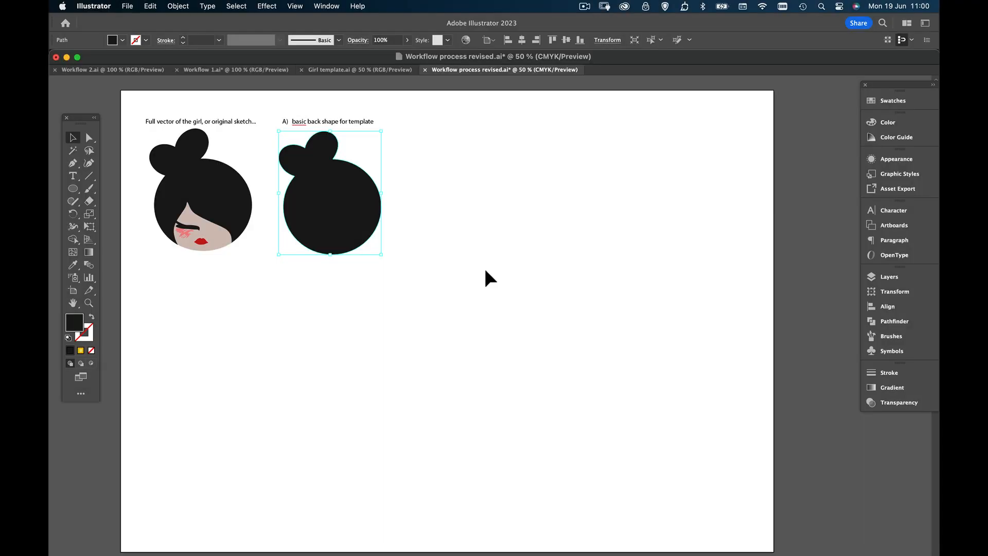
Paste the small red rectangle and the inch-to-mm conversion note beneath the back shape
left_click(72, 189)
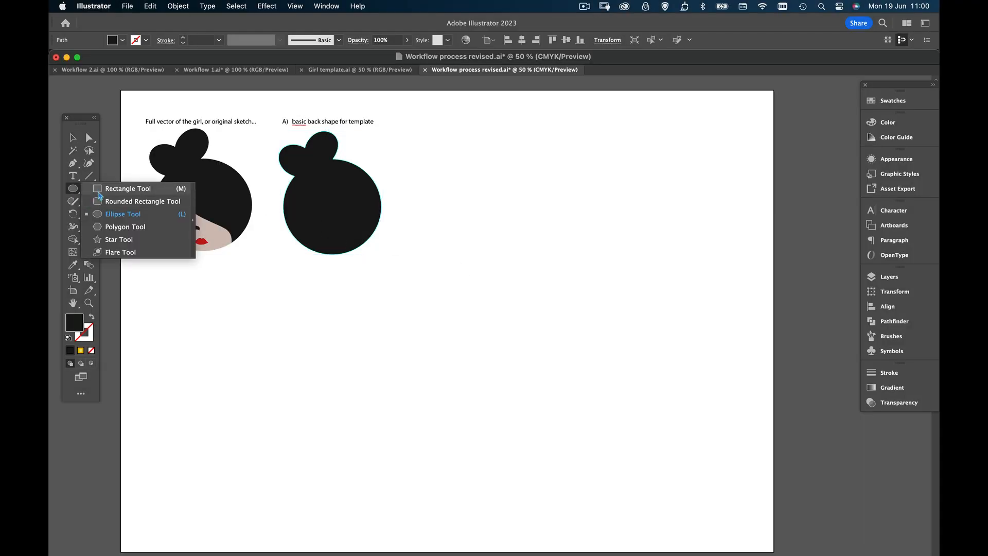
left_click(100, 190)
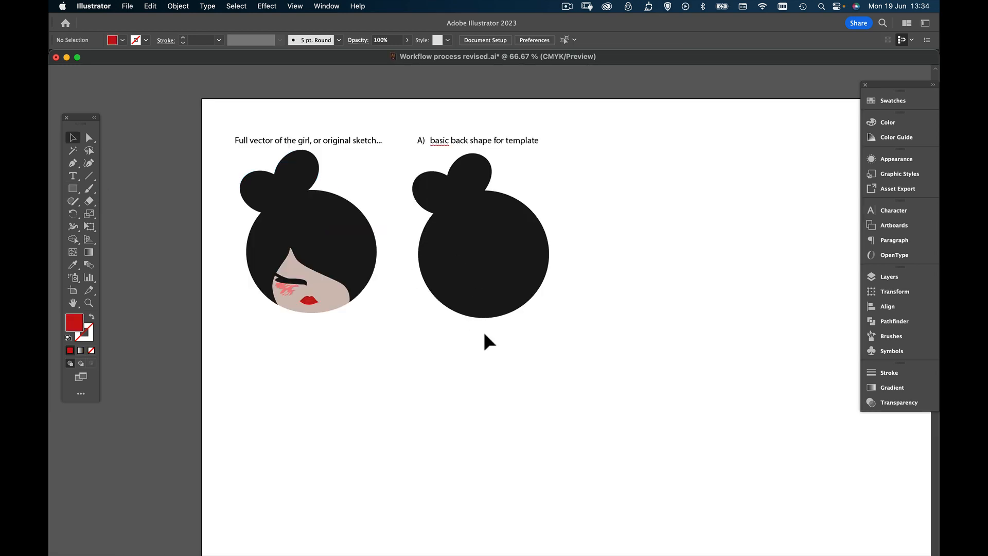
key("ctrl+v")
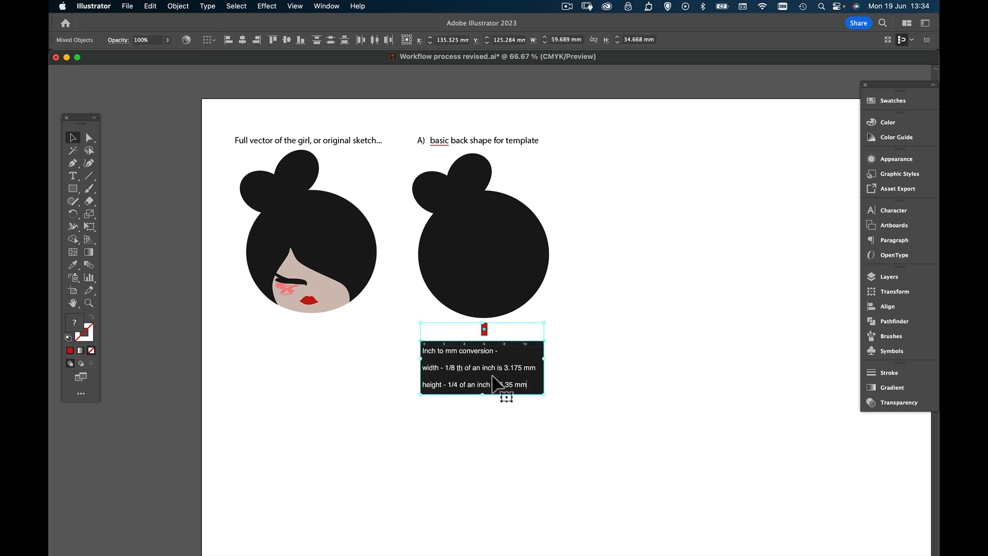
left_click(517, 414)
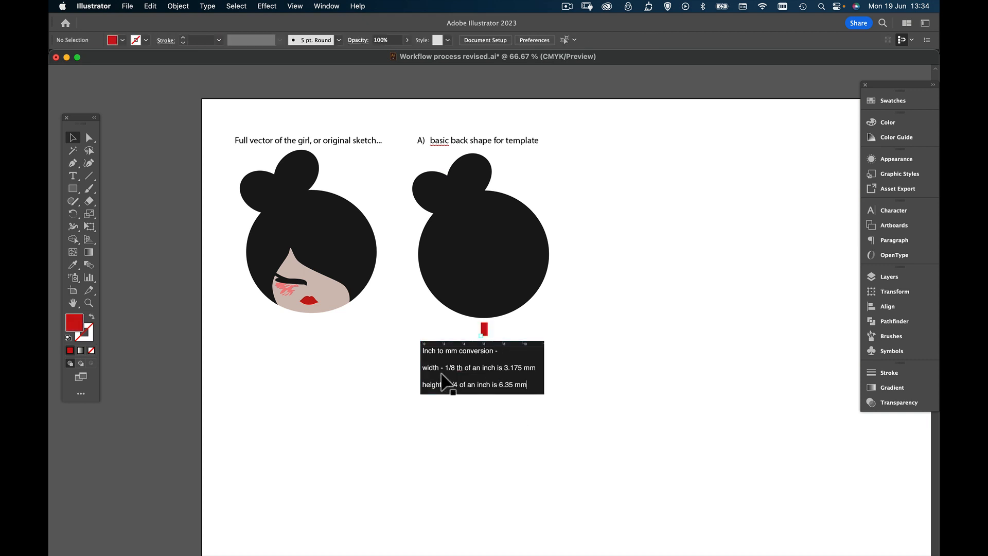
Review the available measurement units in Document Setup without changing the setting
left_click(127, 5)
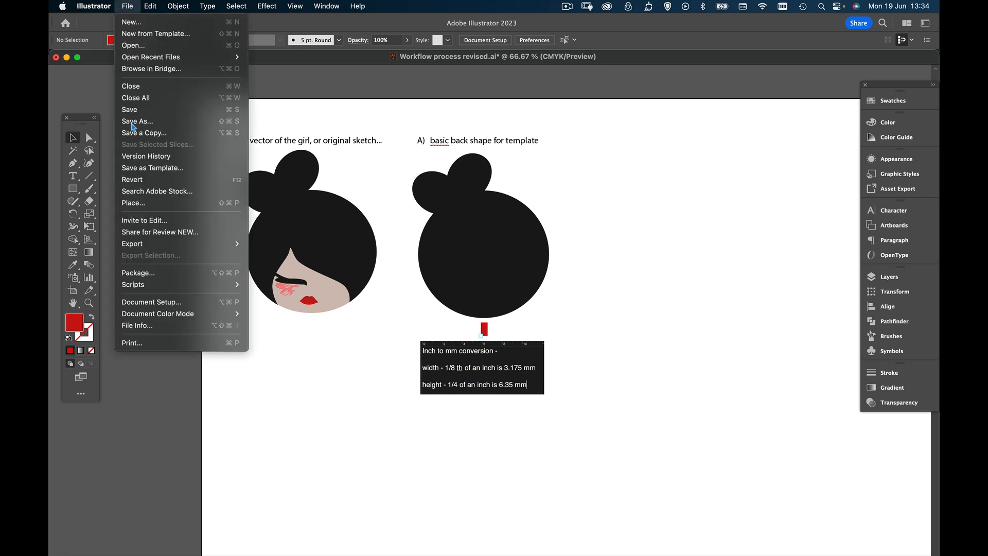
left_click(152, 301)
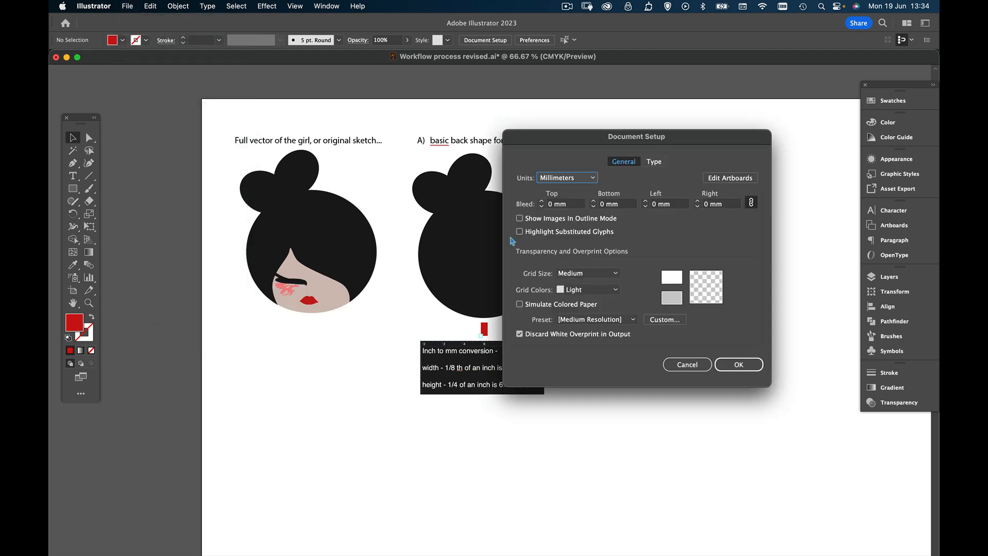
left_click(582, 183)
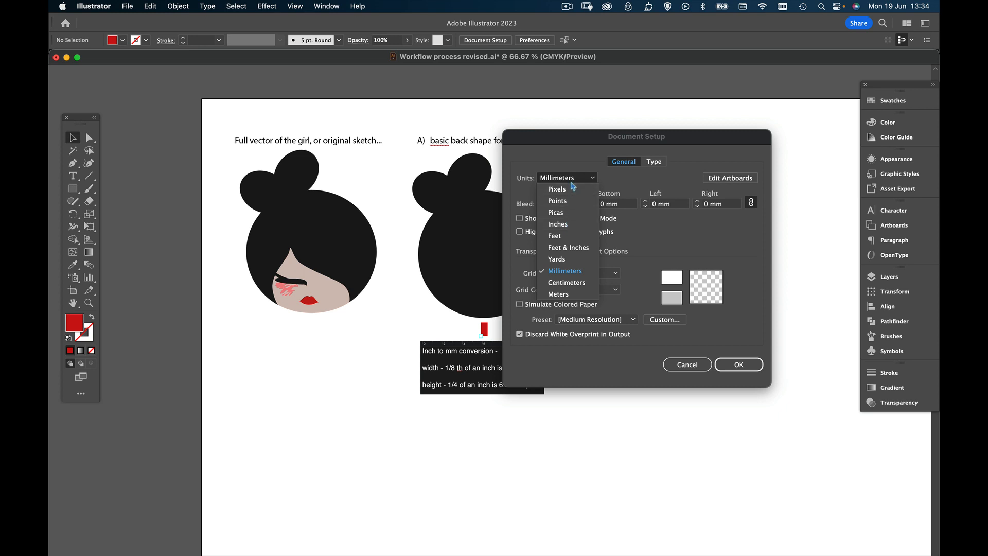
left_click(694, 365)
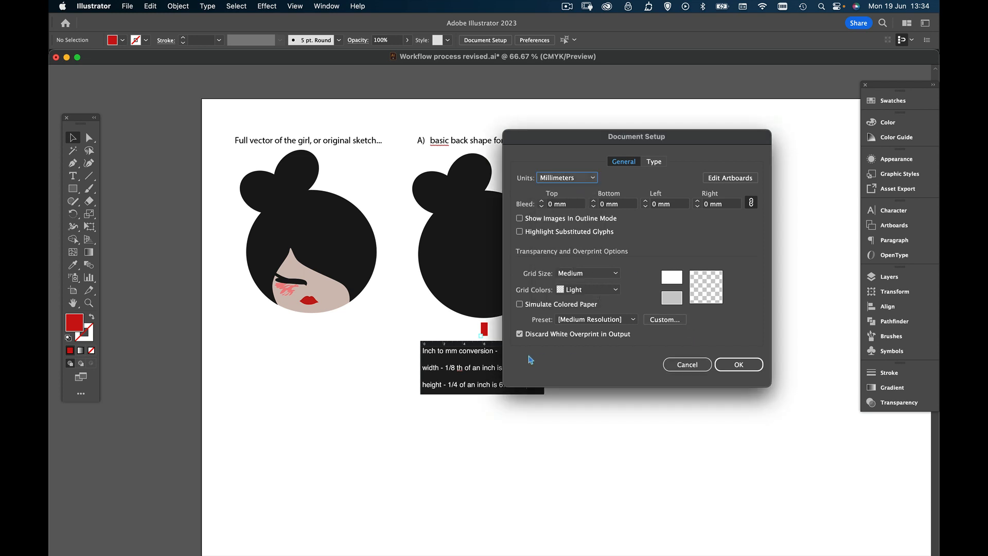
left_click(718, 365)
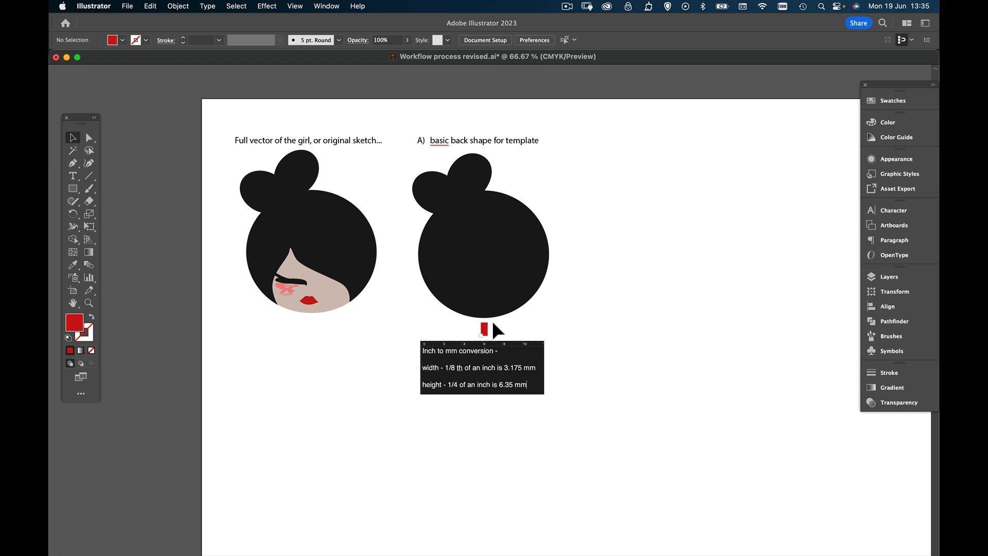
Shift the inch-to-mm conversion note slightly down, away from the red rectangle
left_click_drag(505, 346, 500, 353)
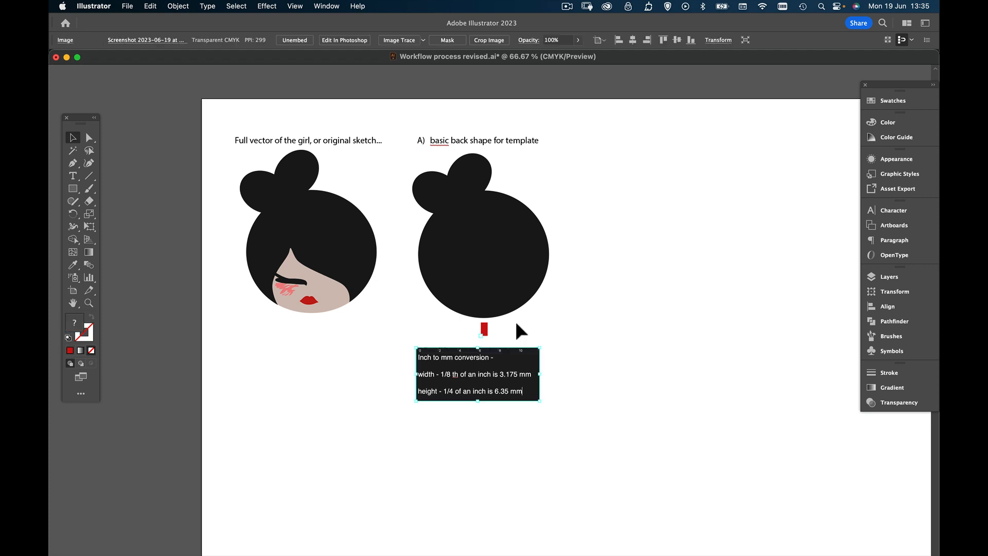
Create a rectangle 3.175 mm wide and 6.35 mm high in the empty area beside the back shape
left_click(73, 189)
left_click(611, 216)
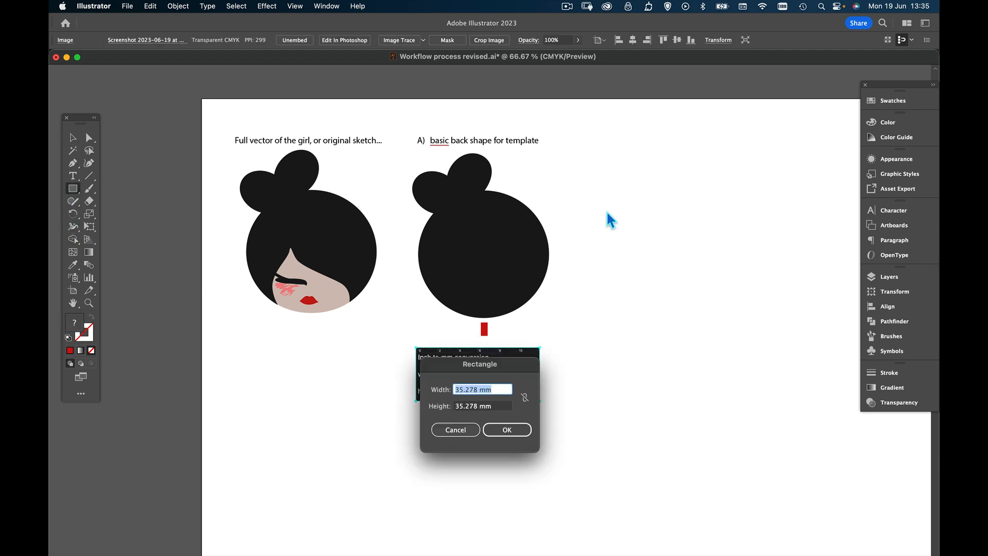
left_click_drag(501, 369, 643, 189)
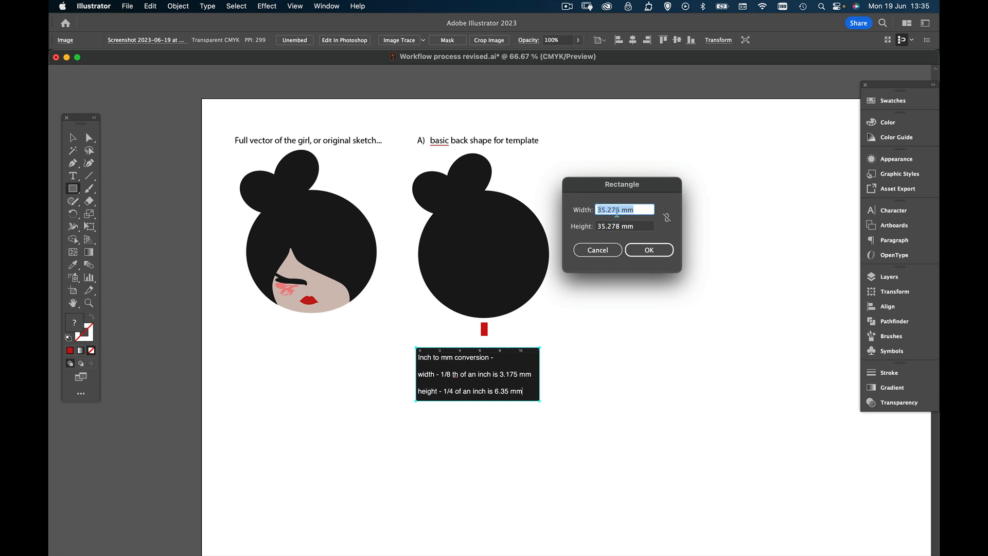
left_click_drag(642, 208, 588, 206)
type("2")
key("Tab")
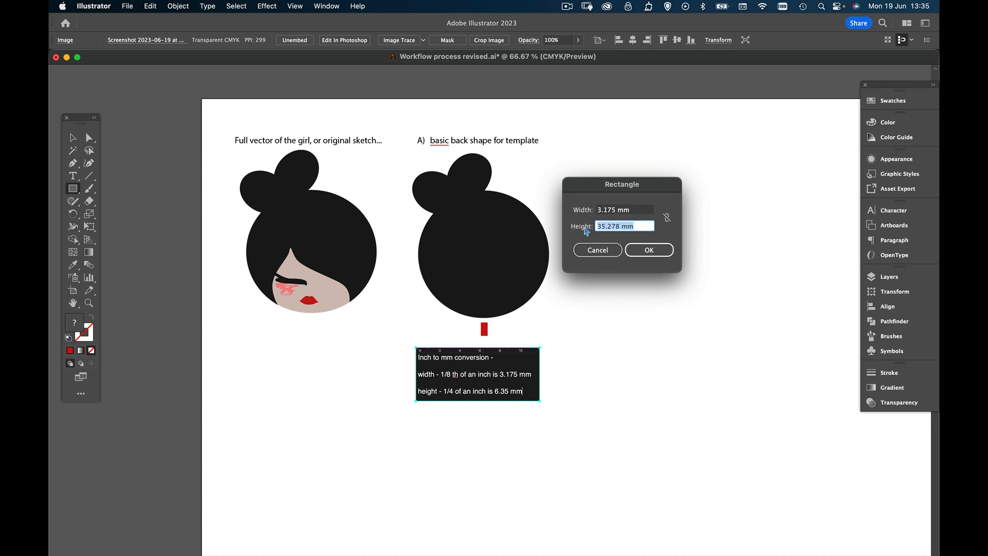
type("6.35")
left_click(649, 250)
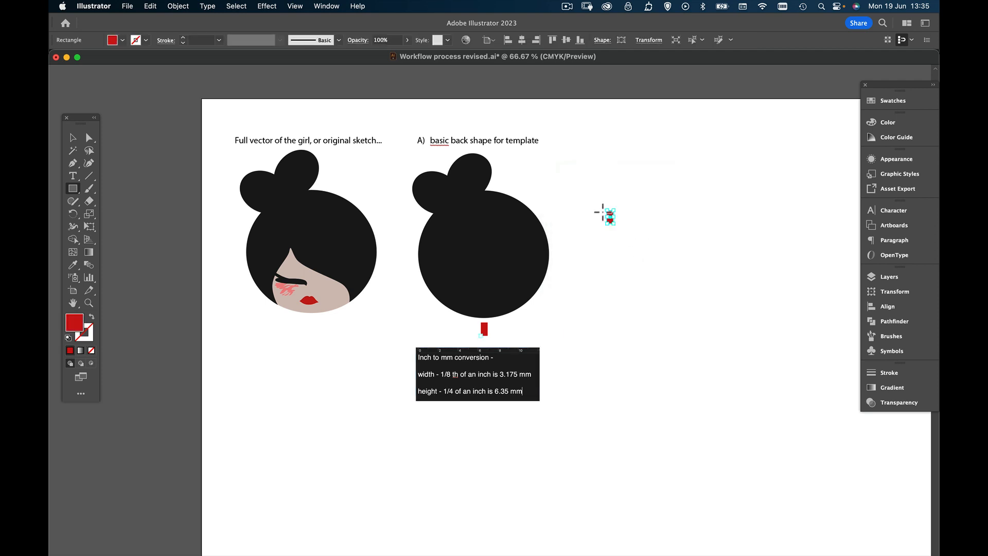
Move the new rectangle next to the existing red one below the back shape and delete it
left_click(72, 138)
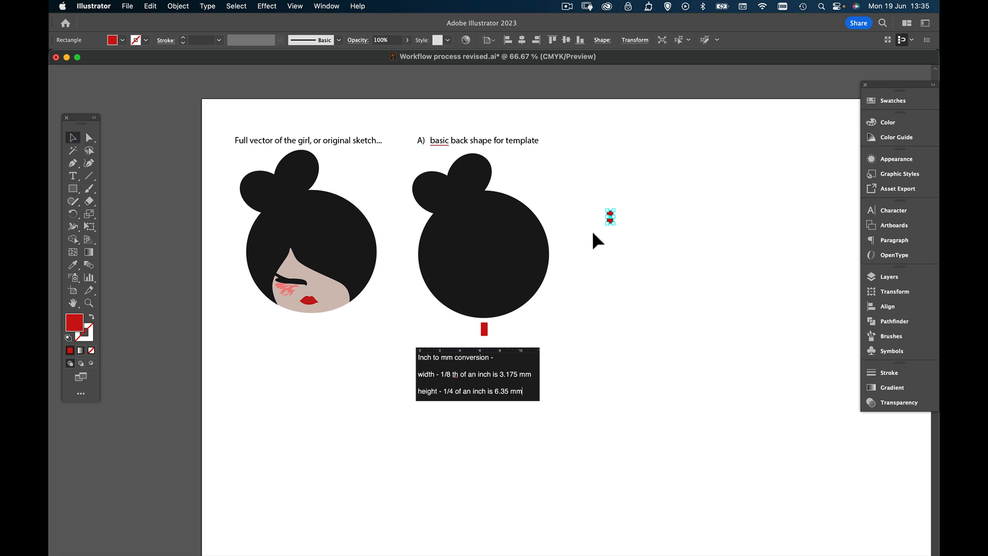
left_click(601, 234)
left_click_drag(611, 221, 504, 337)
left_click(502, 334)
key("Delete")
left_click(493, 362)
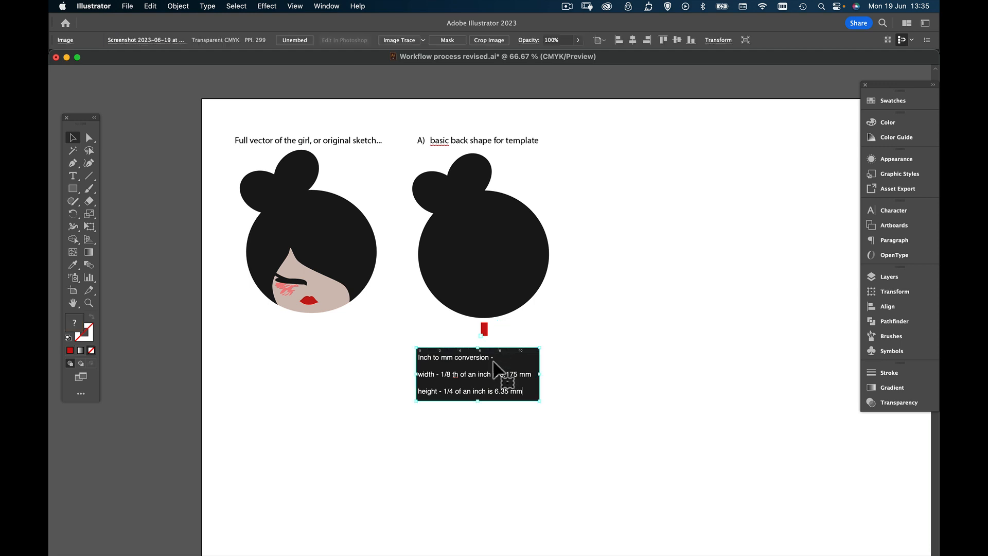
Duplicate the back shape and the small red rectangle to the right of the originals
left_click(484, 292)
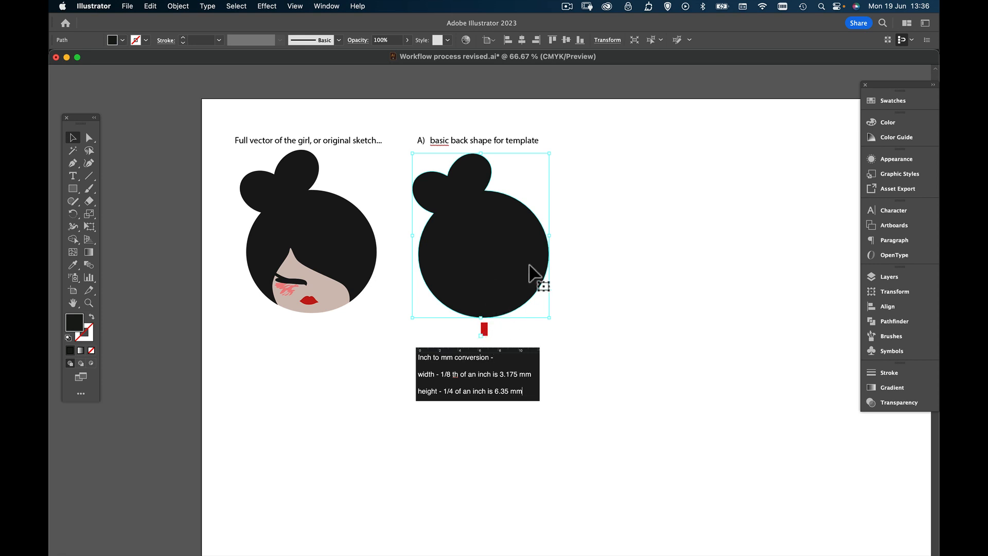
key("a")
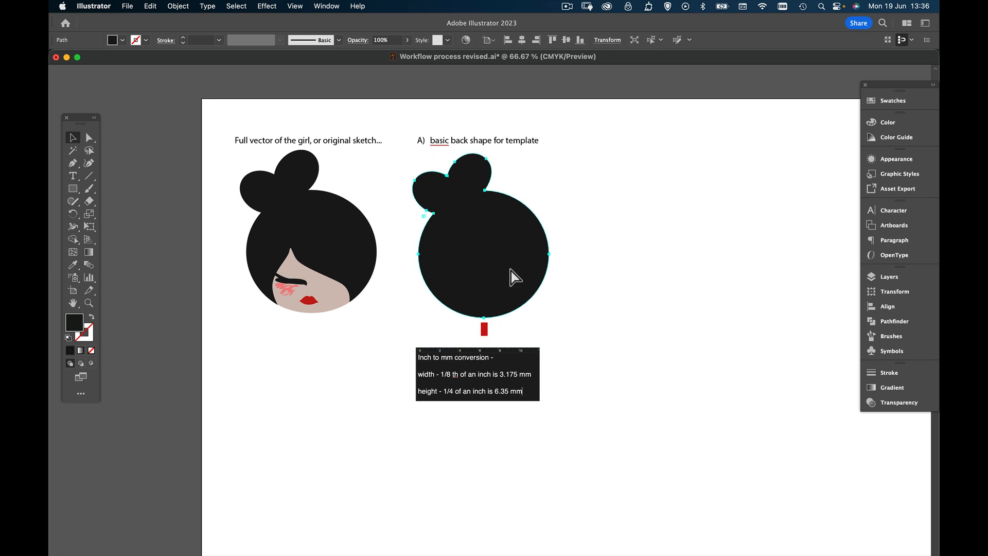
key("v")
left_click_drag(514, 278, 676, 271)
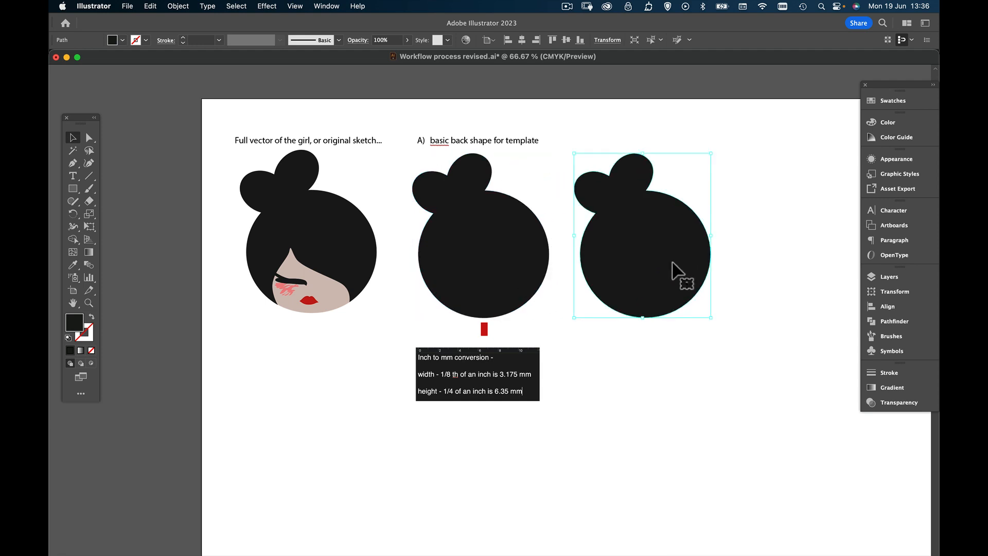
left_click(496, 284)
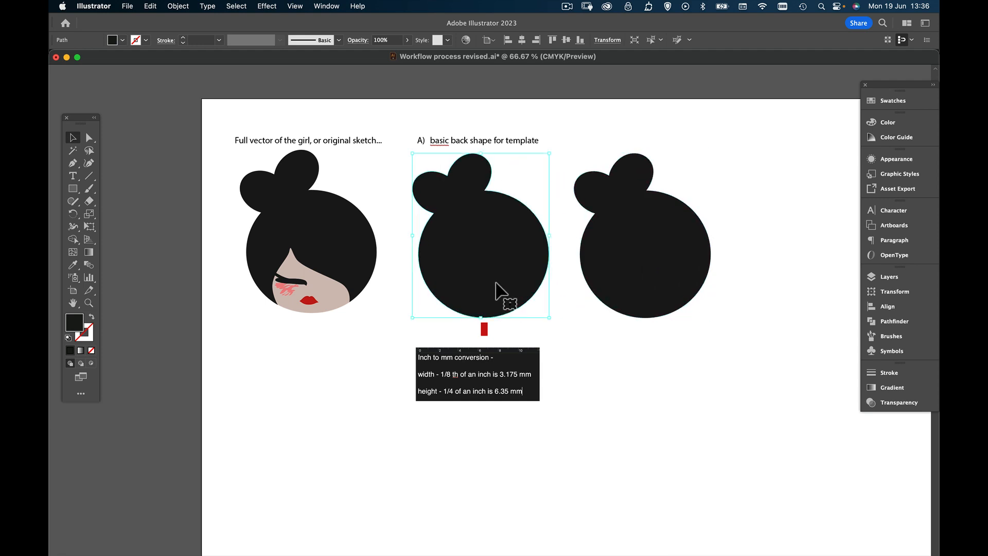
left_click_drag(484, 330, 637, 338)
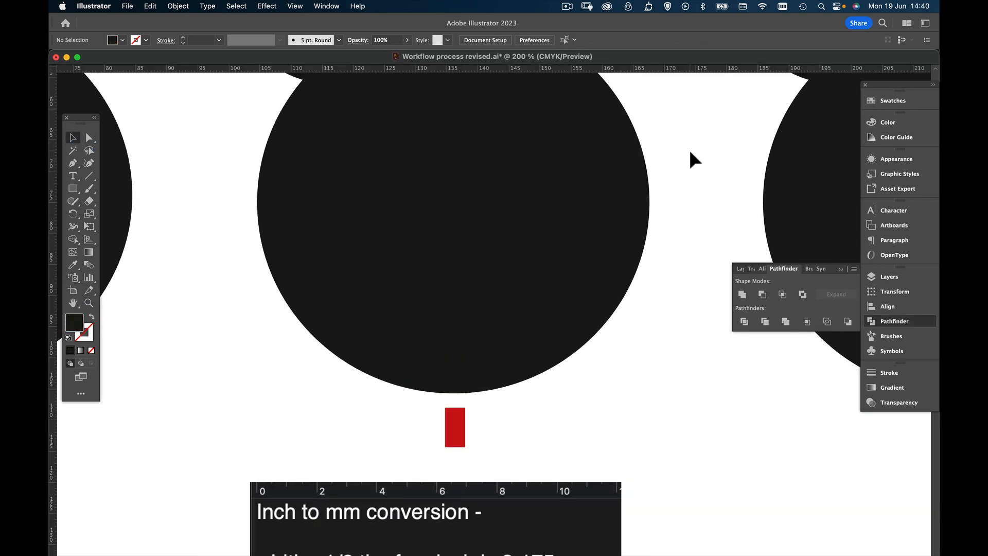
left_click(463, 436)
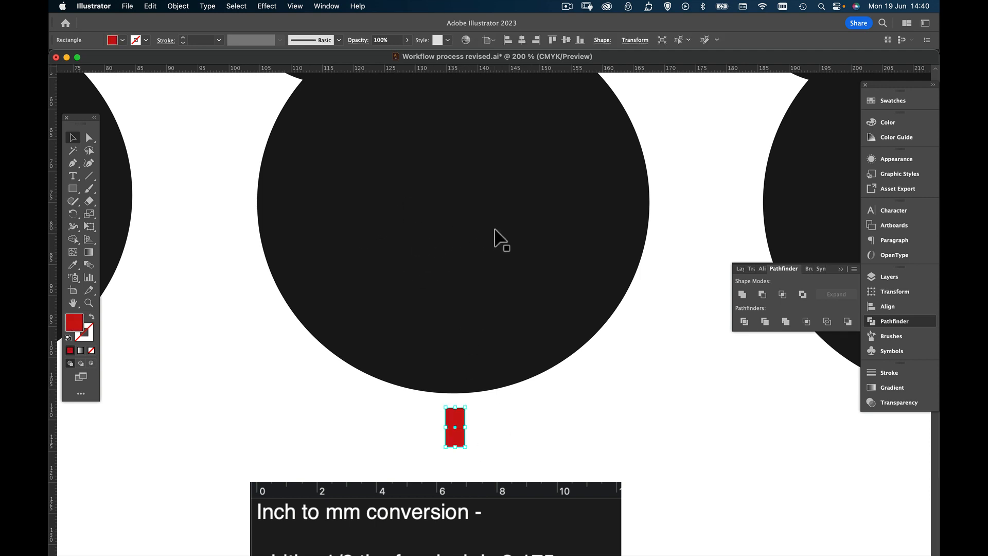
left_click(415, 215)
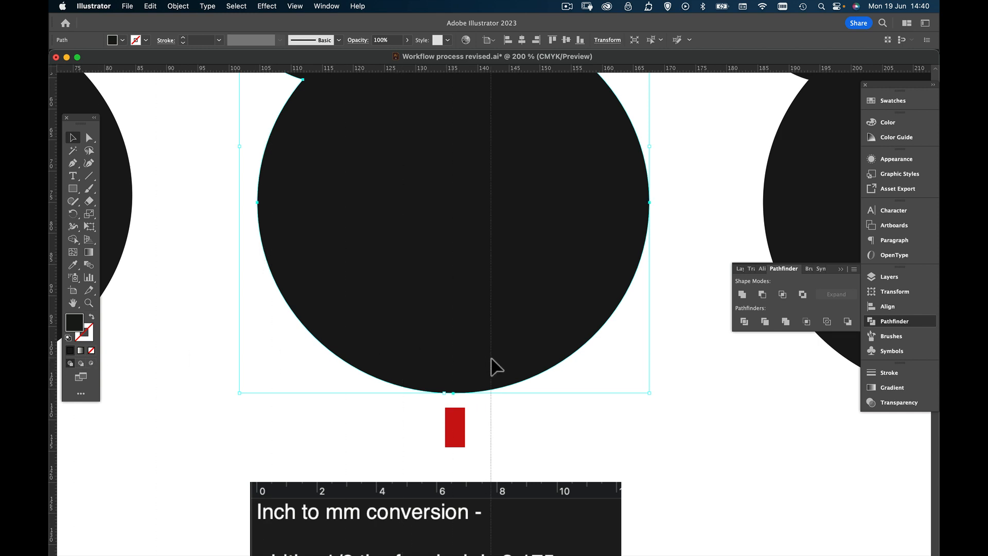
left_click(448, 355)
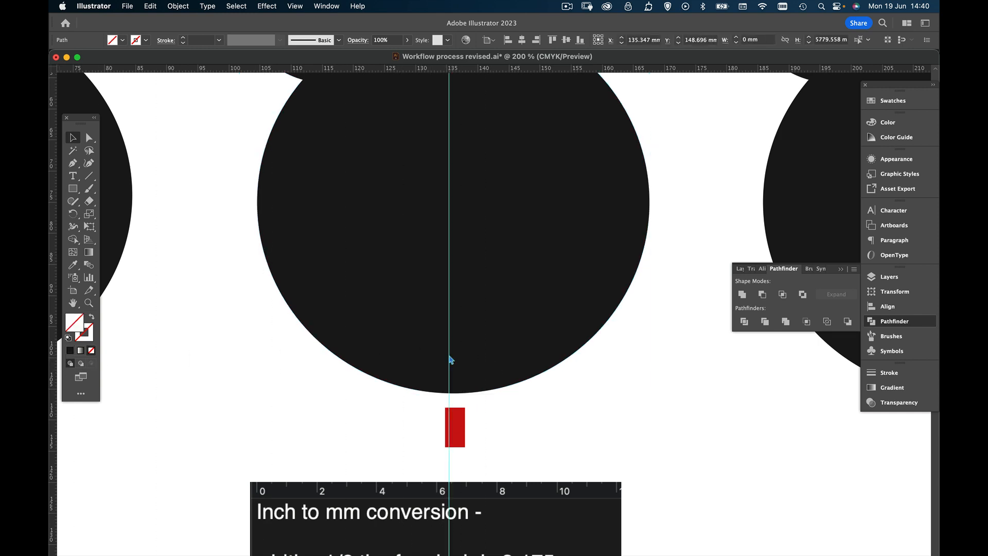
left_click(452, 363)
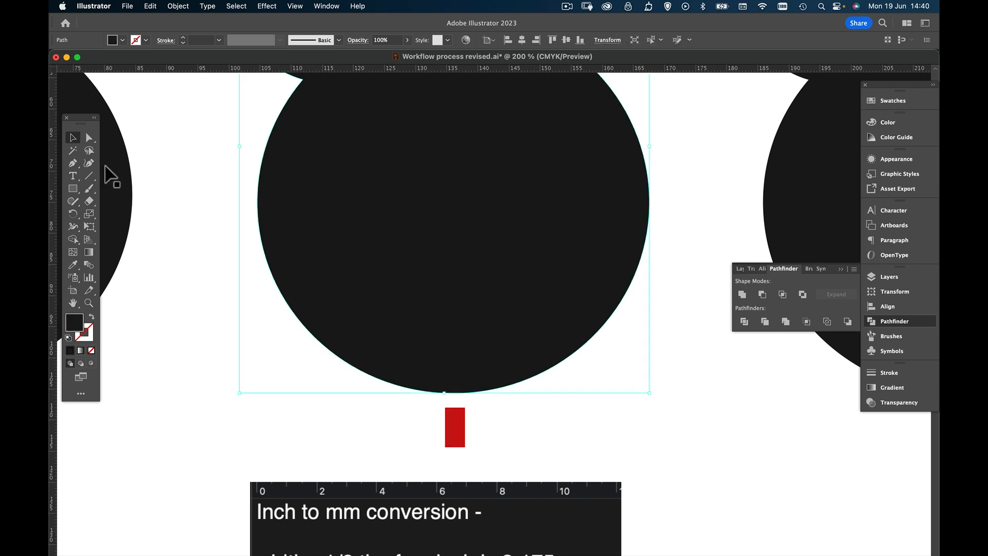
Draw a very thin blue rectangle edge to edge across the large circle of the middle back shape, near its widest point
left_click(76, 194)
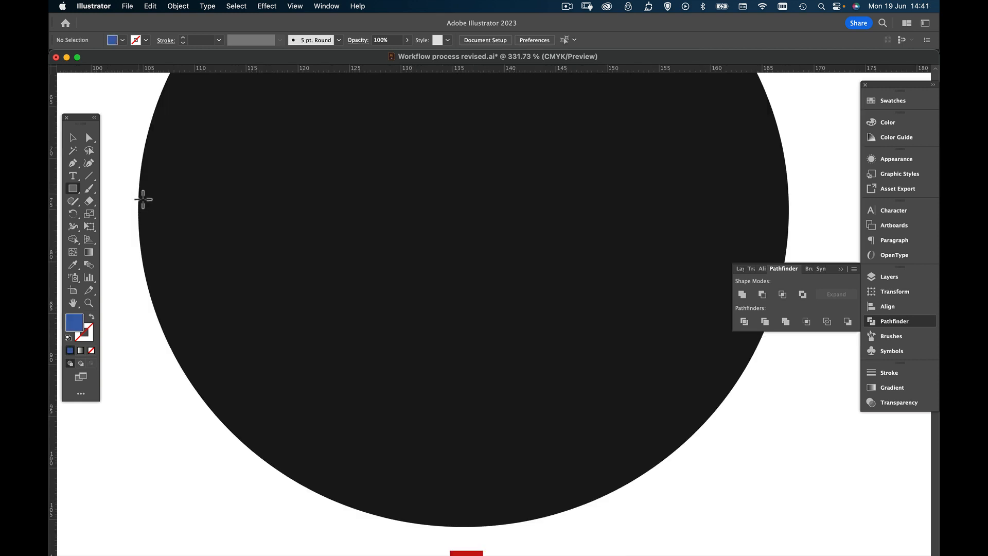
left_click_drag(138, 199, 792, 196)
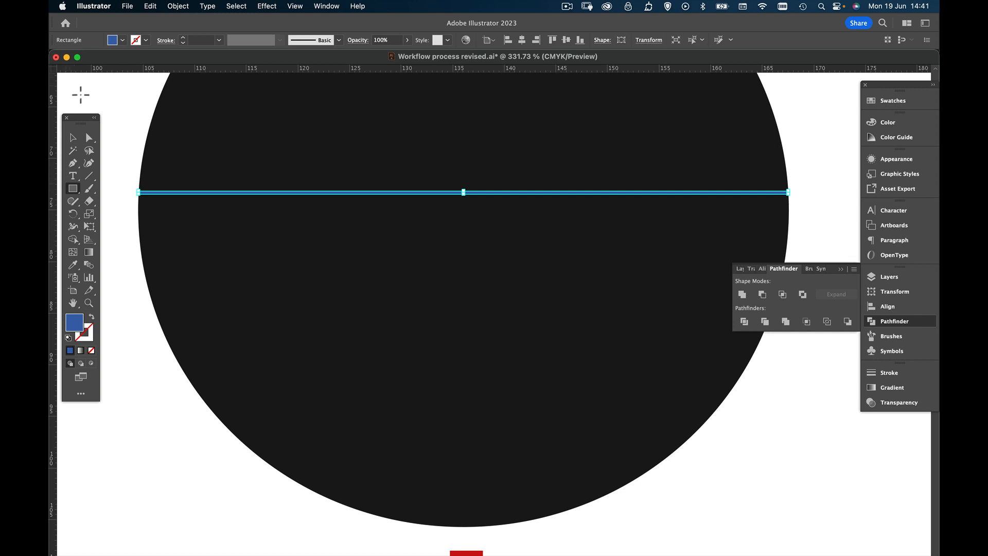
left_click(73, 138)
left_click(119, 126)
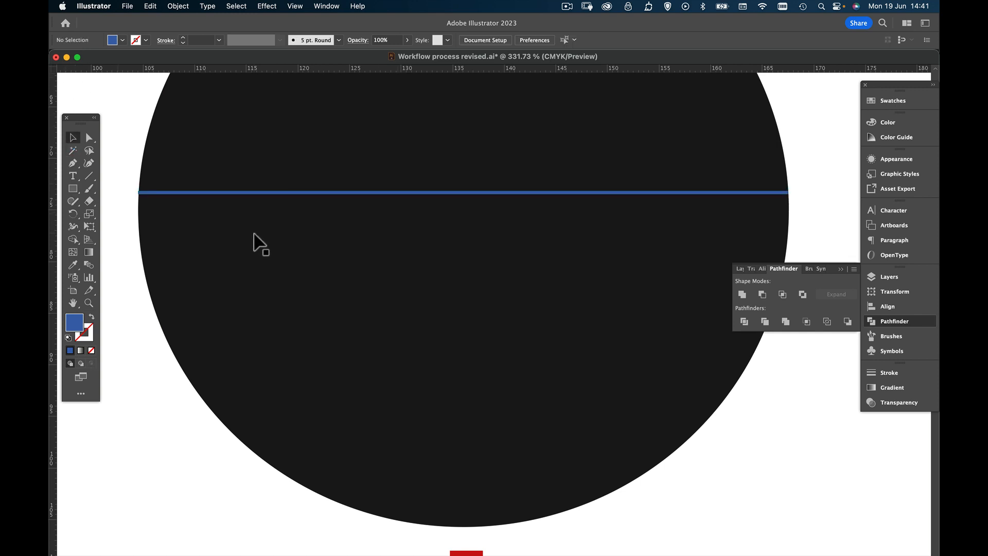
Place a vertical guide exactly through the midpoint of the thin blue rectangle
left_click(89, 304)
left_click(561, 213, "alt")
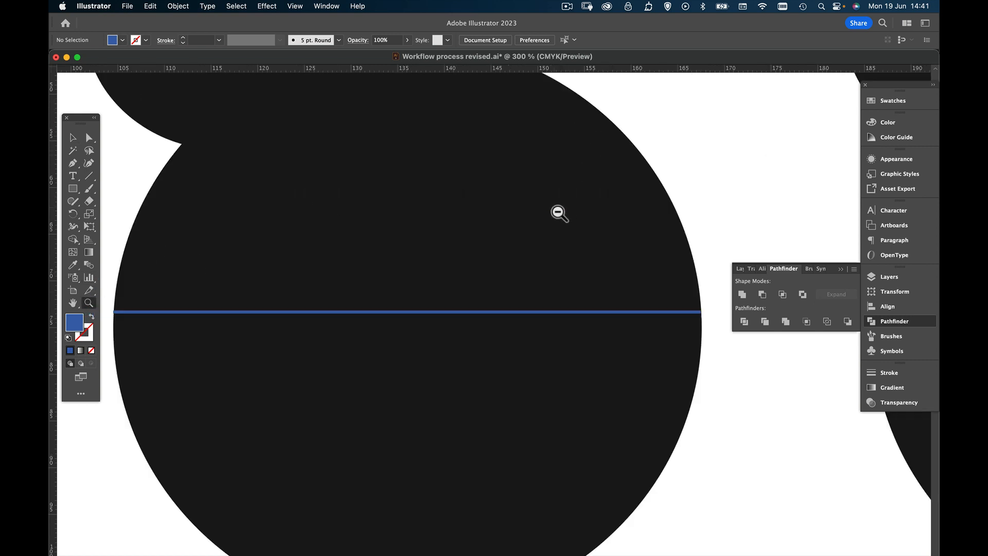
left_click(465, 308, "alt")
scroll(466, 309, "down", 5)
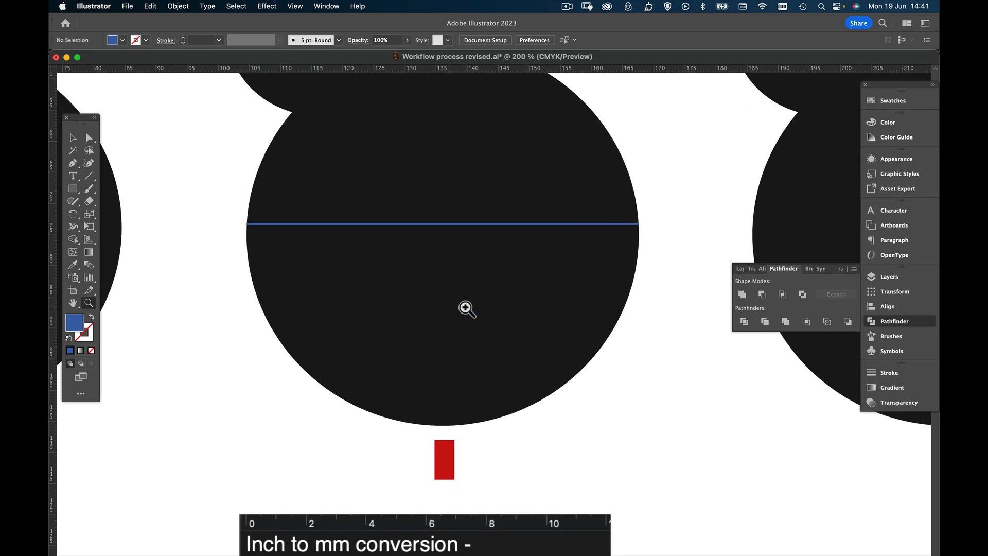
scroll(465, 308, "down", 3)
scroll(465, 308, "up", 2)
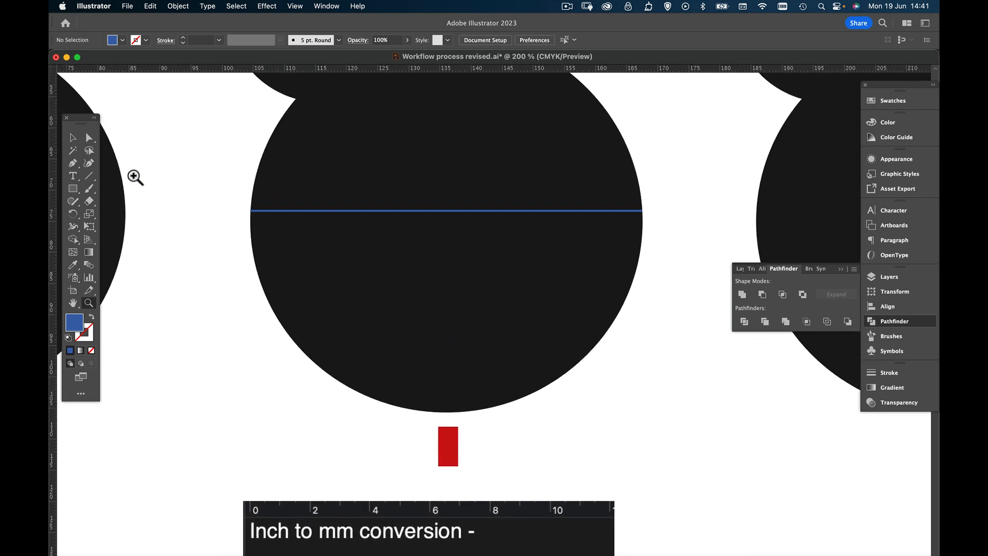
left_click(73, 138)
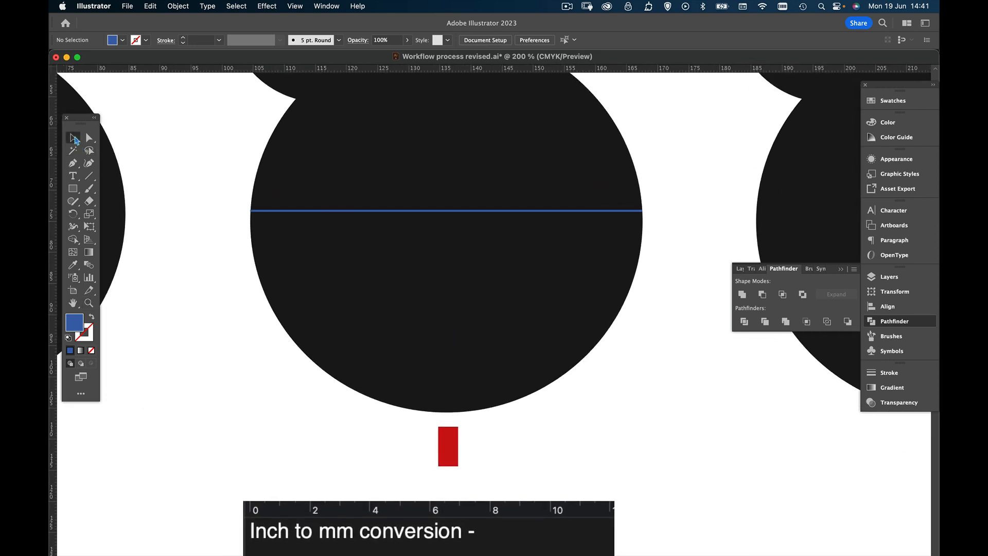
left_click(326, 211)
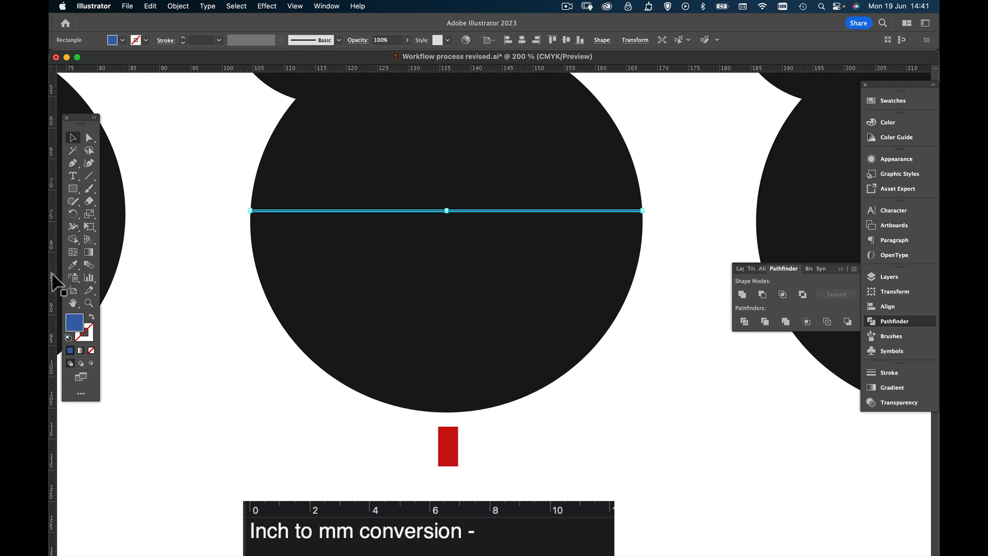
left_click_drag(56, 282, 446, 257)
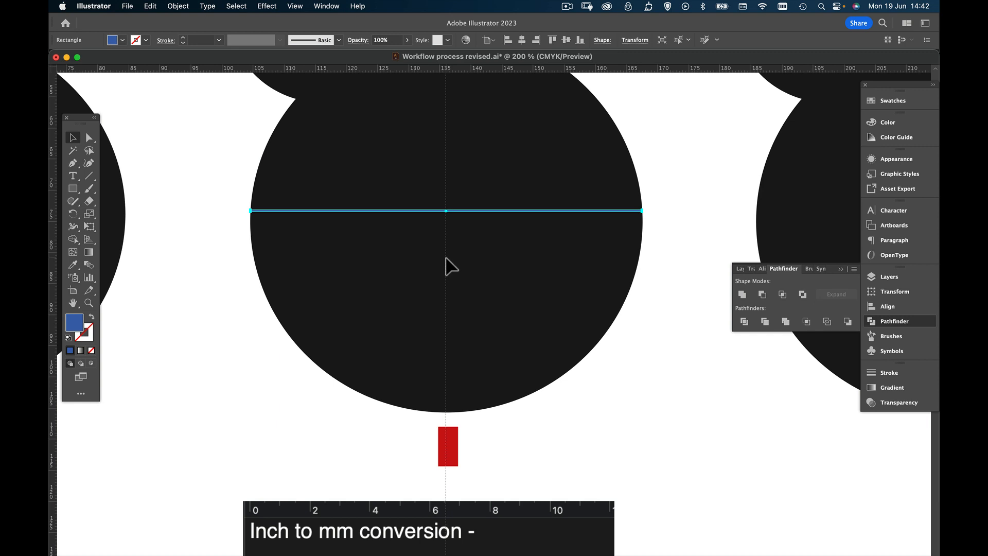
left_click_drag(446, 258, 445, 258)
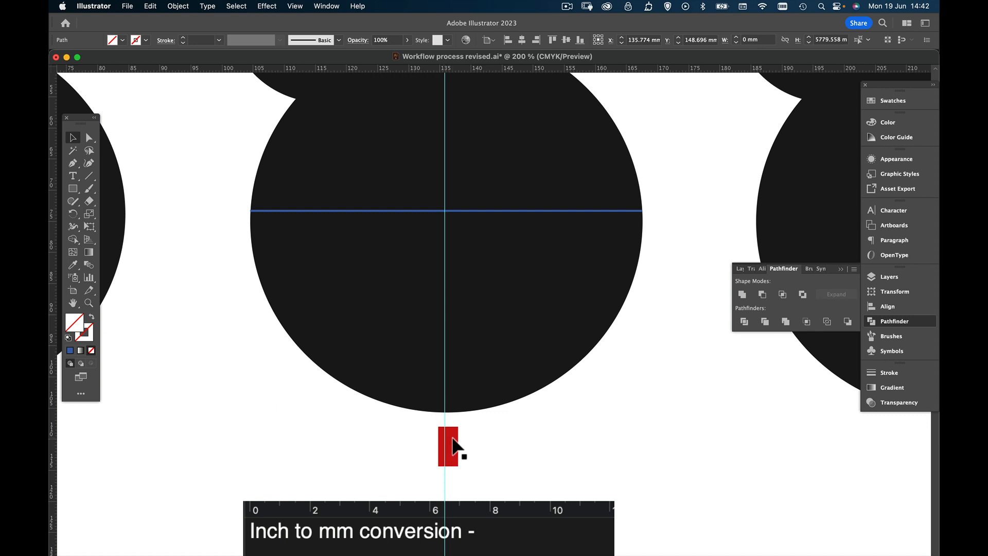
Move the small red rectangle so it is centred on the vertical guide and touches the base of the back shape
left_click_drag(452, 438, 448, 422)
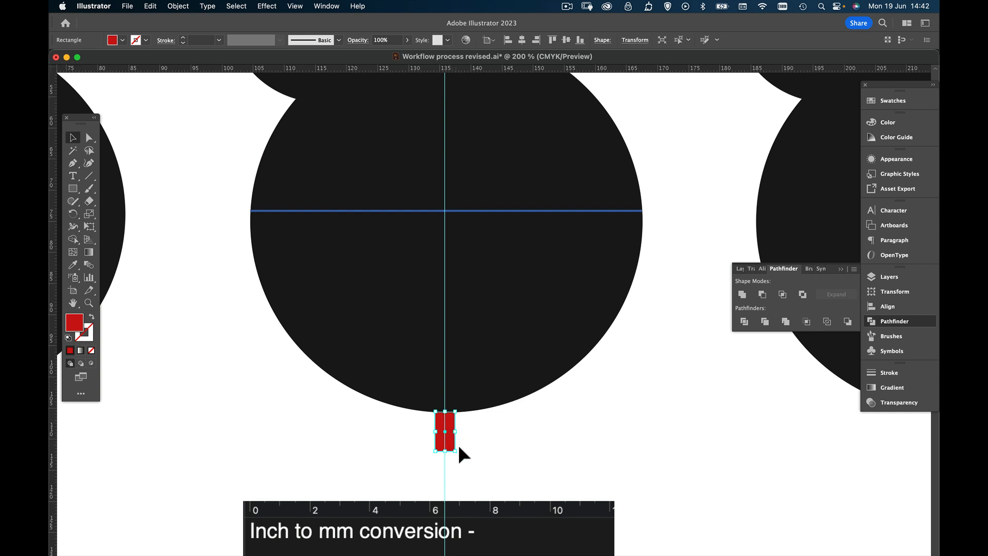
left_click(88, 303)
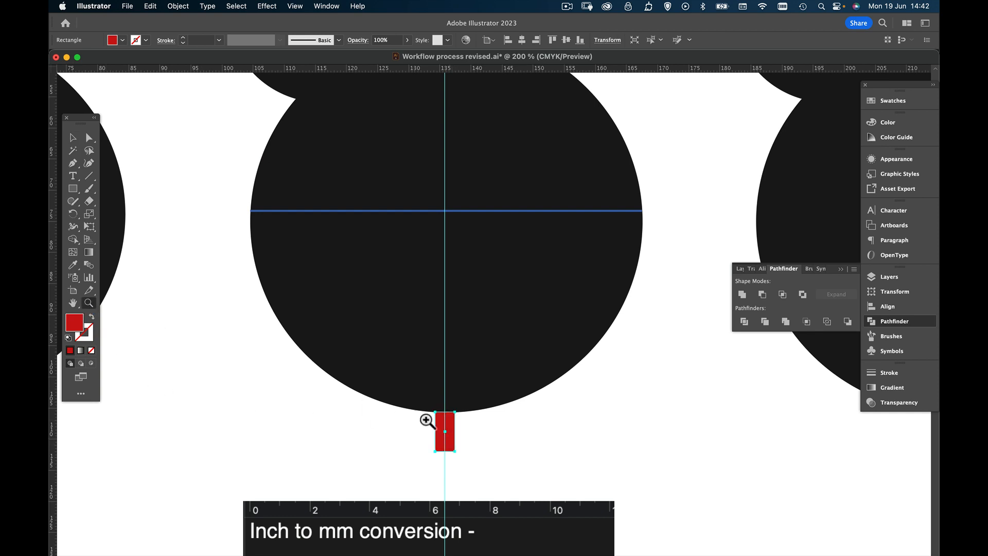
left_click_drag(427, 418, 393, 470)
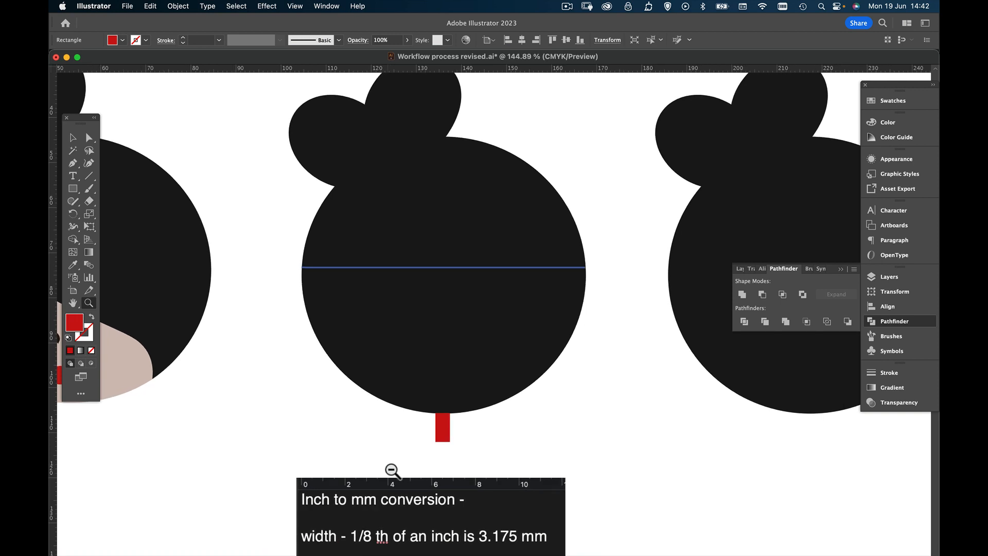
Delete the thin blue rectangle from the middle back shape
left_click(74, 137)
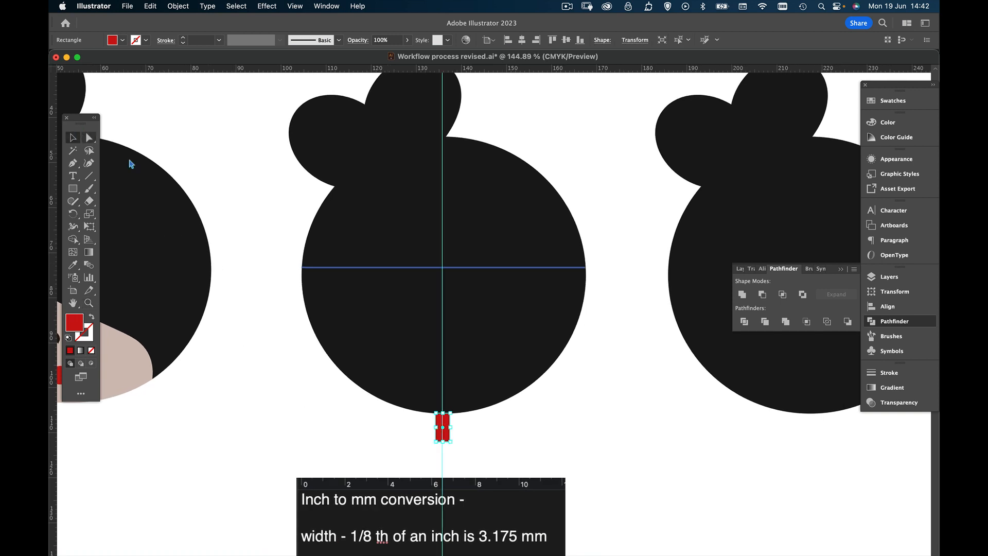
left_click(334, 268)
key("Delete")
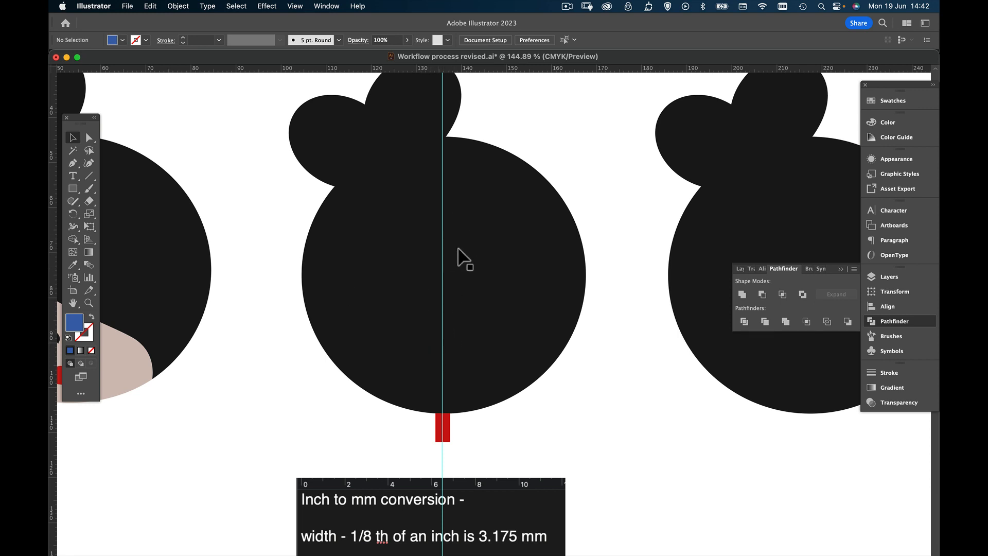
Shift the vertical guide away from the red rectangle, and unite the middle back shape and the red rectangle into one shape
left_click(440, 422)
left_click(470, 447)
left_click_drag(443, 466, 379, 467)
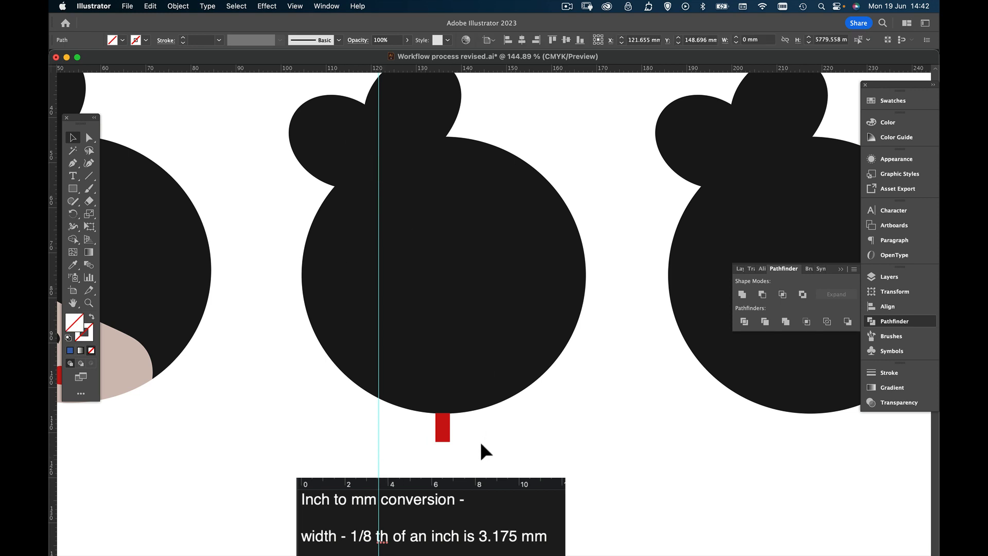
left_click_drag(484, 451, 432, 401)
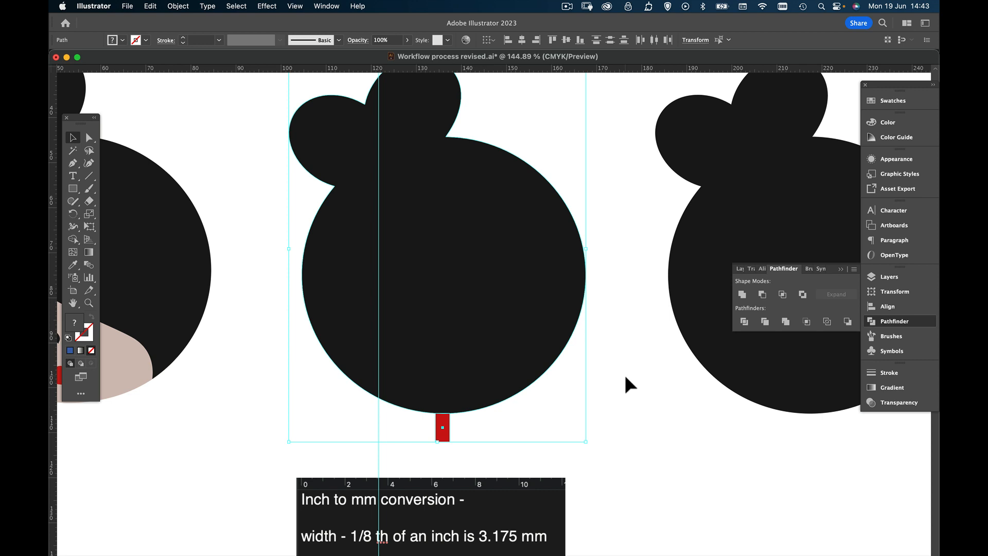
left_click(742, 295)
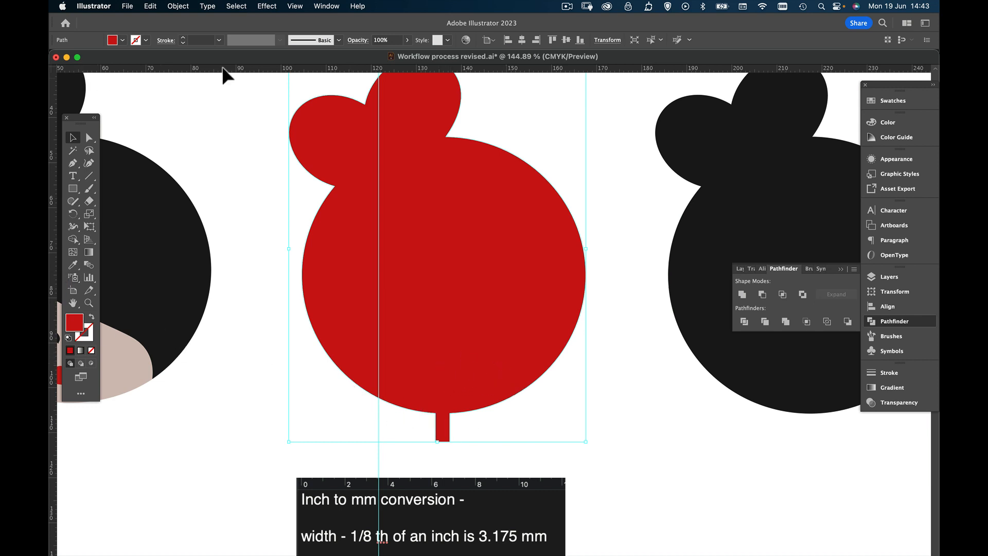
Clear all guides from the document
left_click(261, 8)
mouse_move(309, 278)
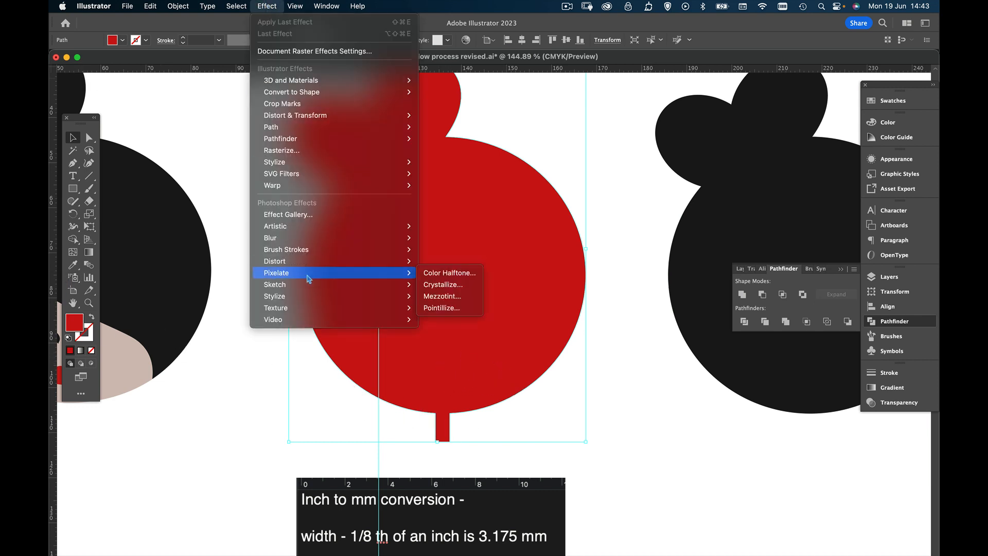
mouse_move(290, 7)
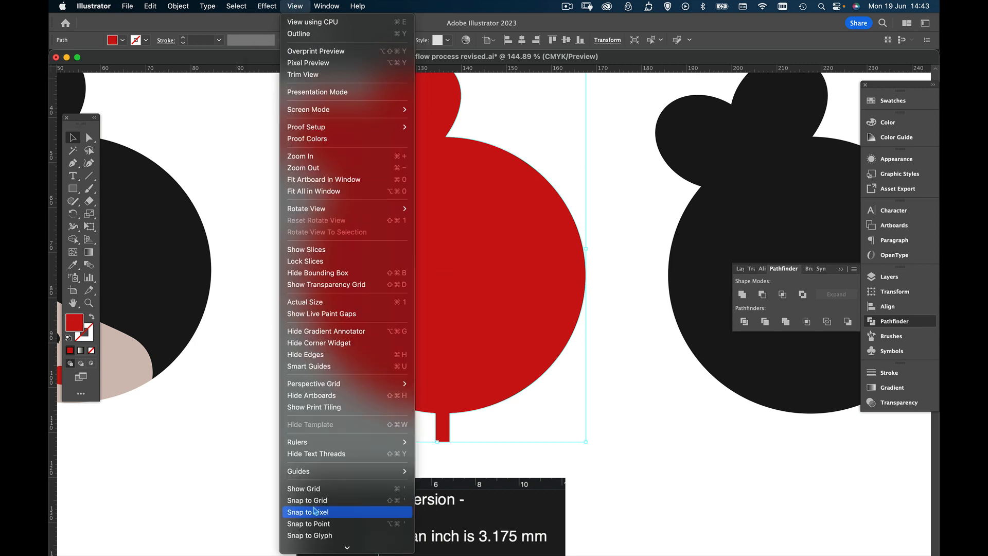
mouse_move(360, 471)
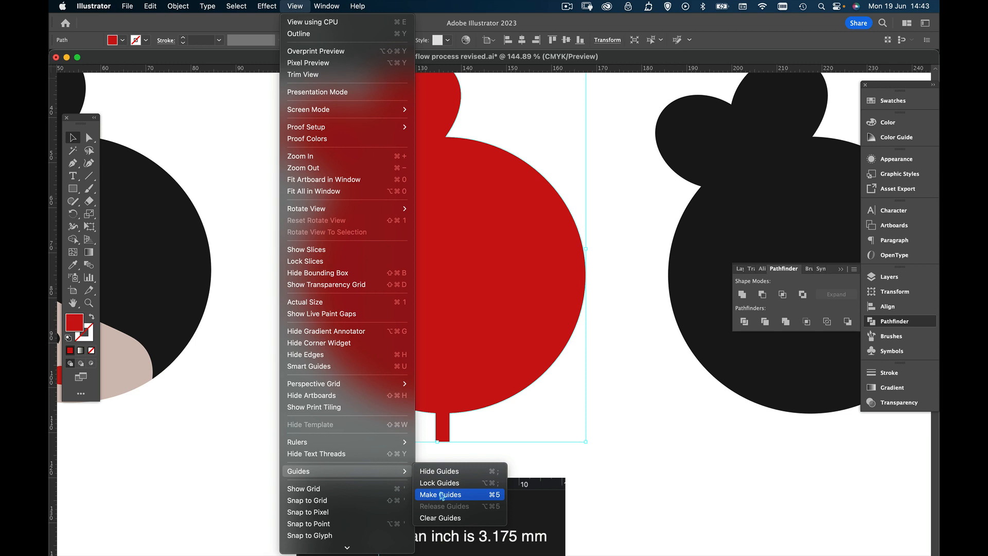
left_click(440, 518)
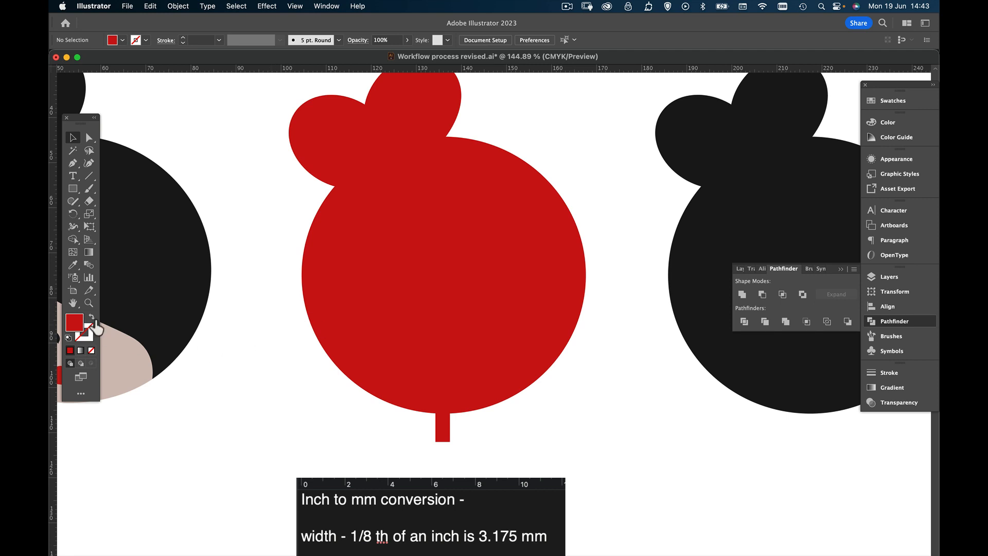
Delete the inch-to-mm conversion note below the red template shape
left_click(89, 303)
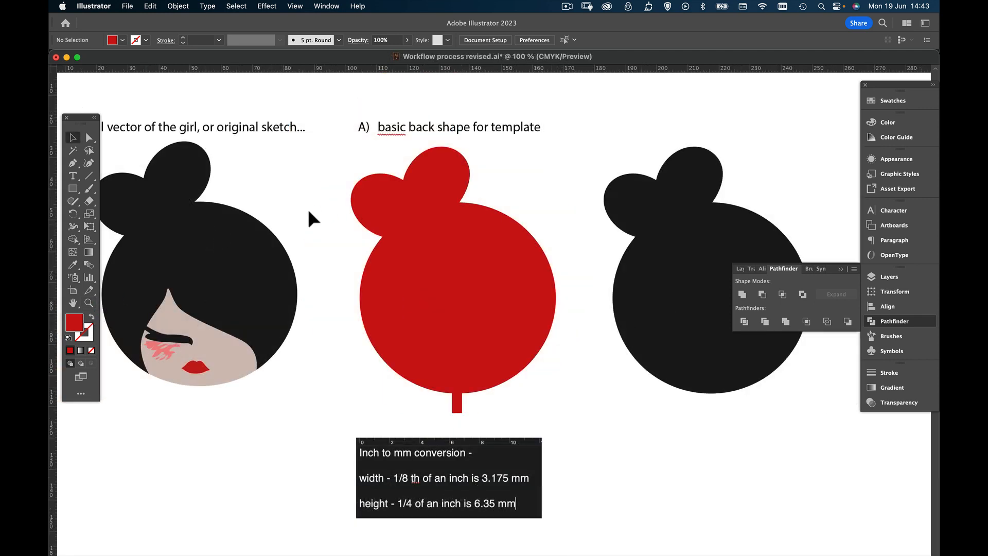
left_click(247, 263)
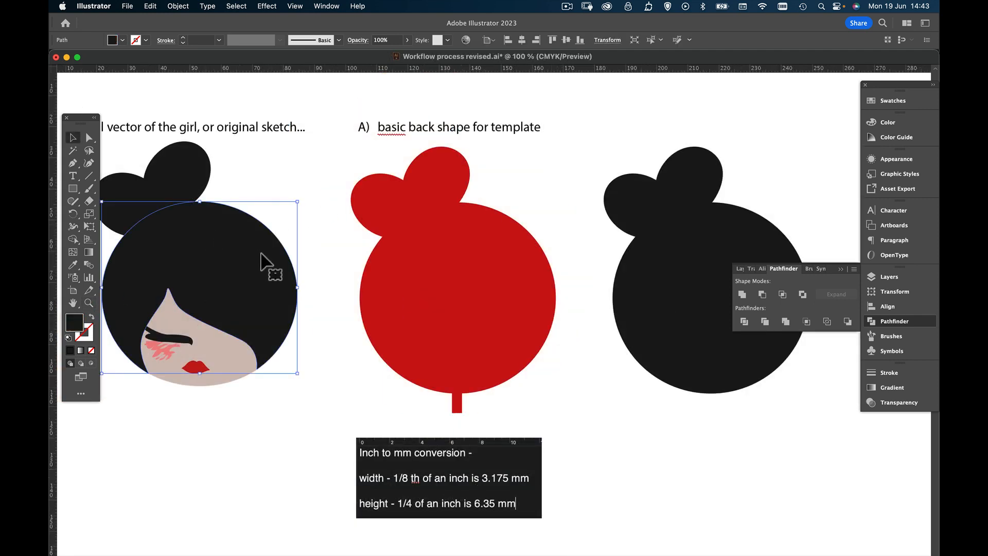
left_click(397, 281)
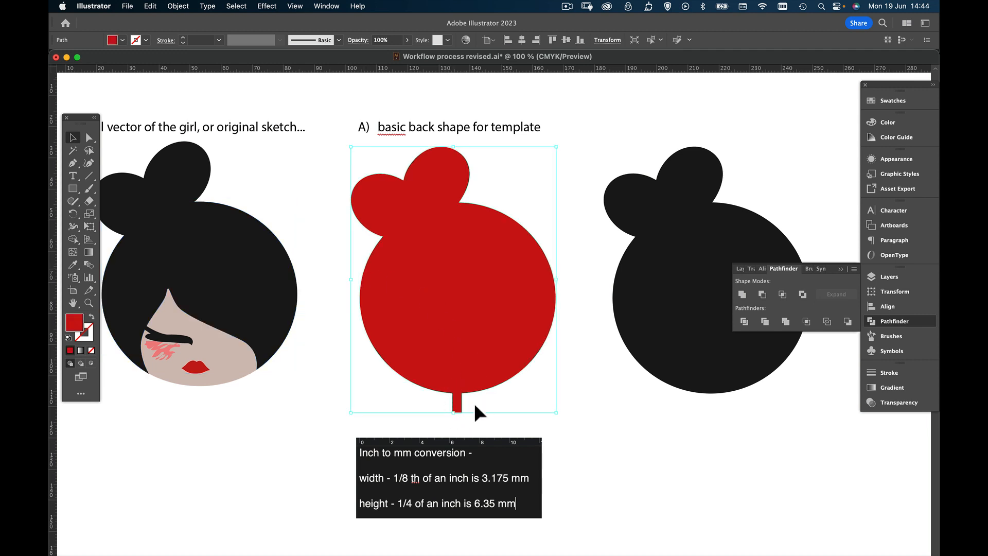
left_click(670, 326)
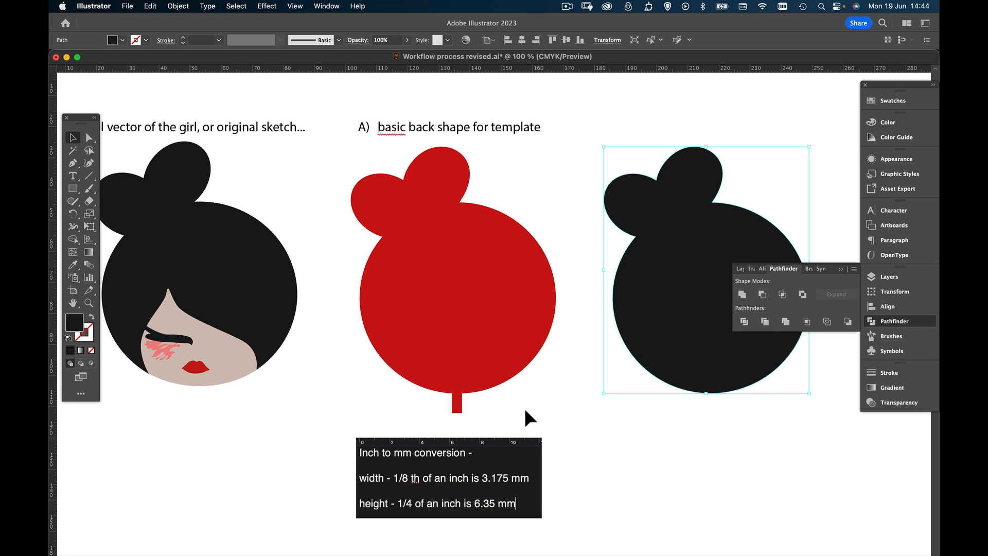
left_click(514, 459)
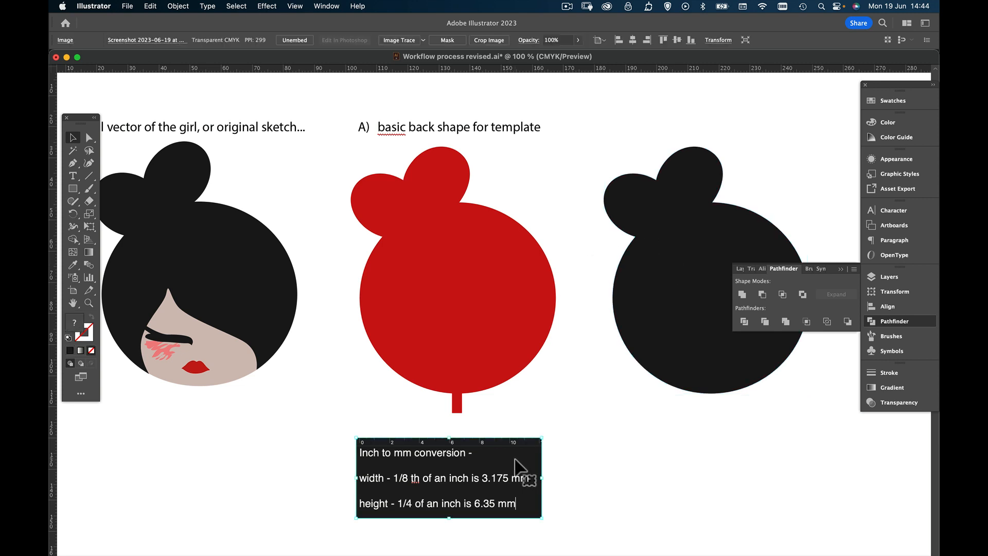
key("Delete")
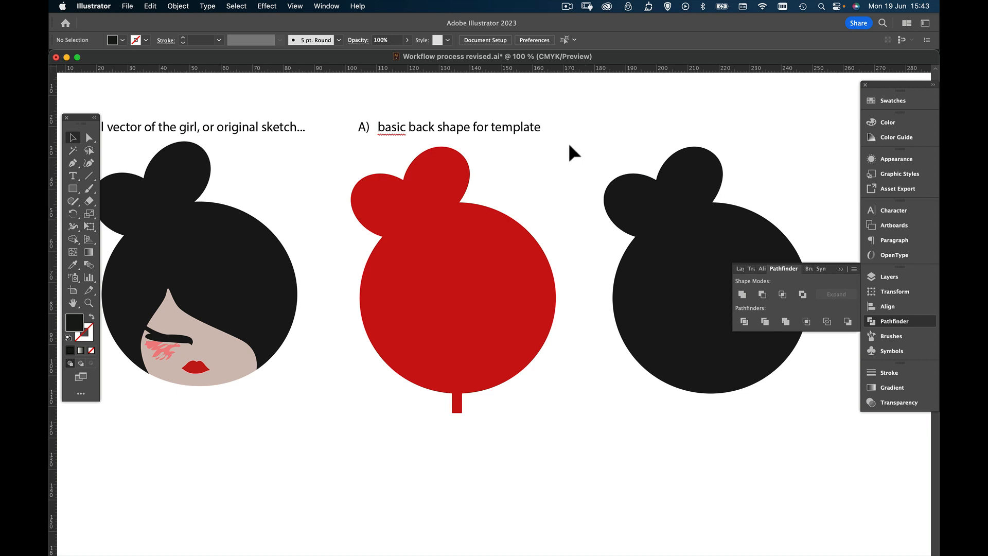
left_click(88, 305)
scroll(369, 296, "down", 5)
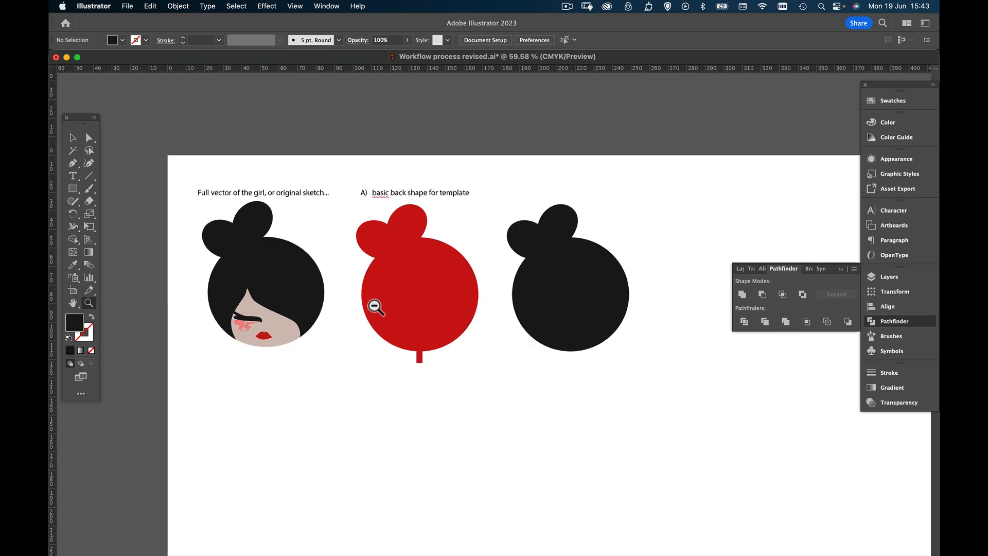
left_click_drag(419, 310, 391, 244)
key("v")
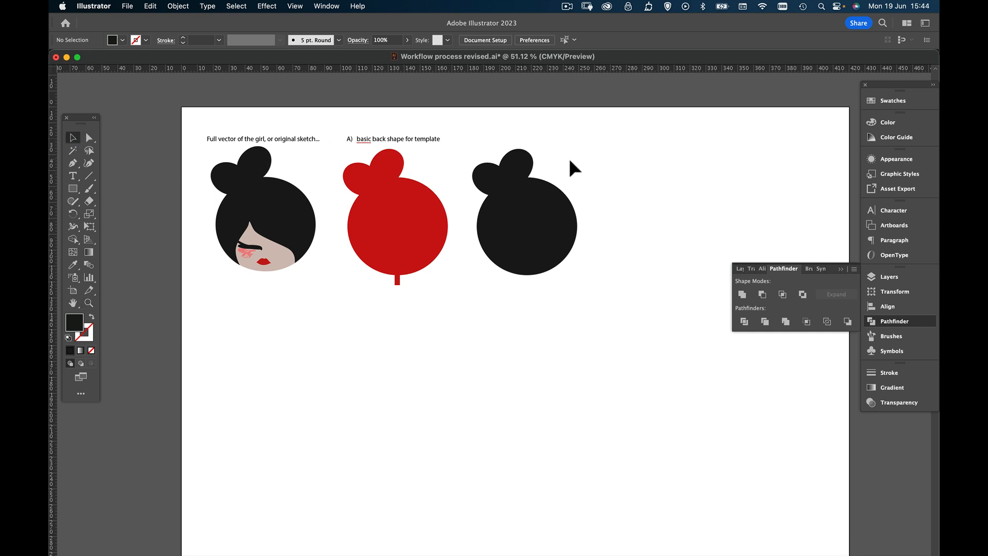
scroll(643, 147, "right", 5)
scroll(644, 144, "left", 2)
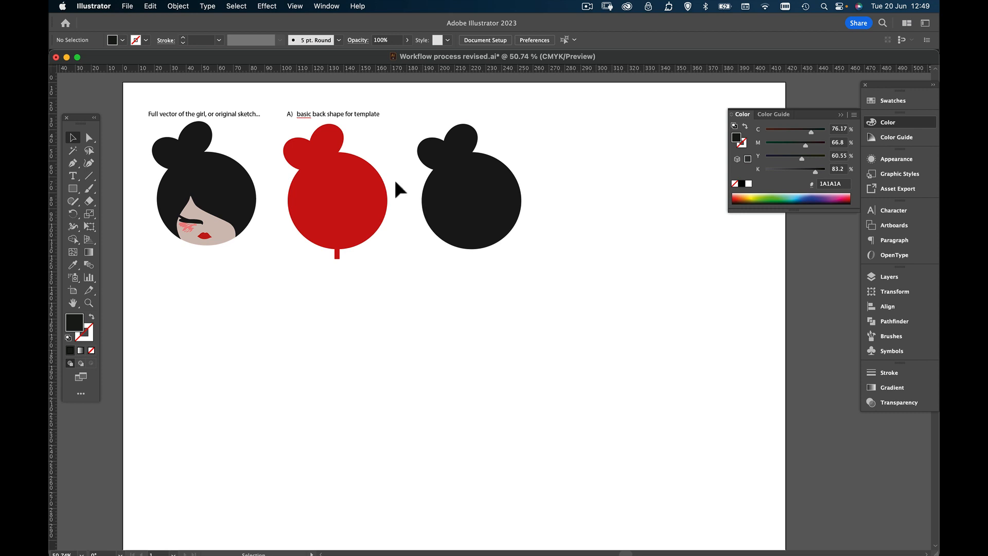
left_click(469, 190)
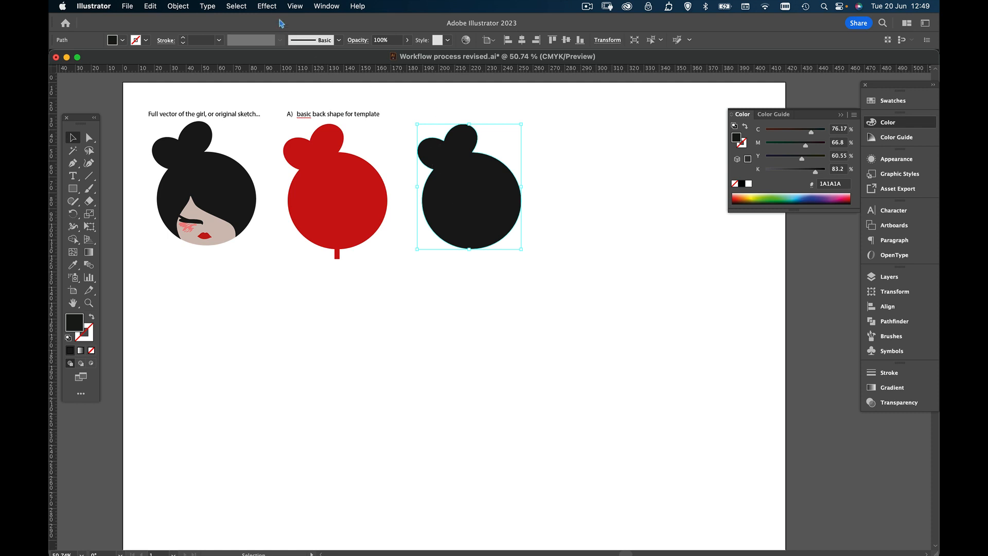
left_click(272, 5)
mouse_move(302, 129)
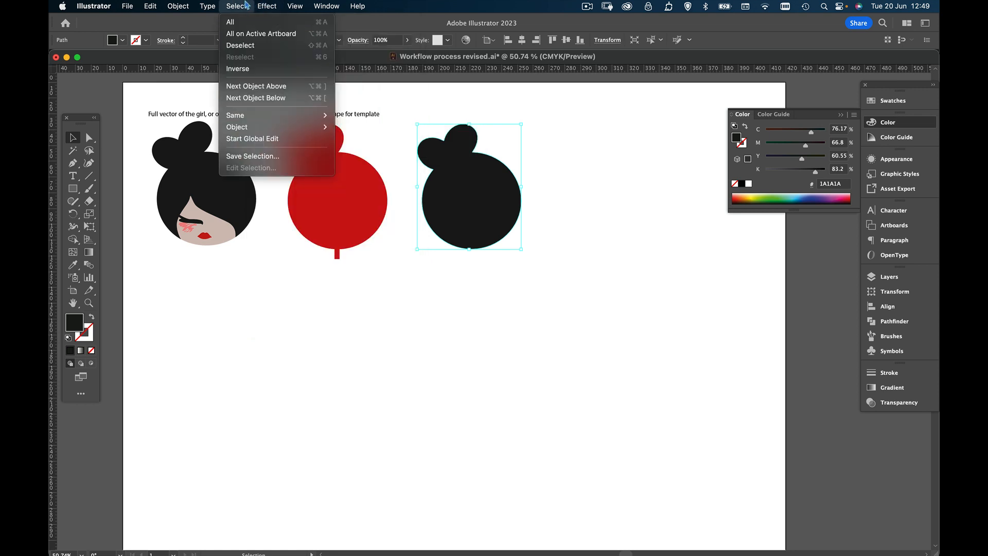
mouse_move(178, 5)
mouse_move(194, 296)
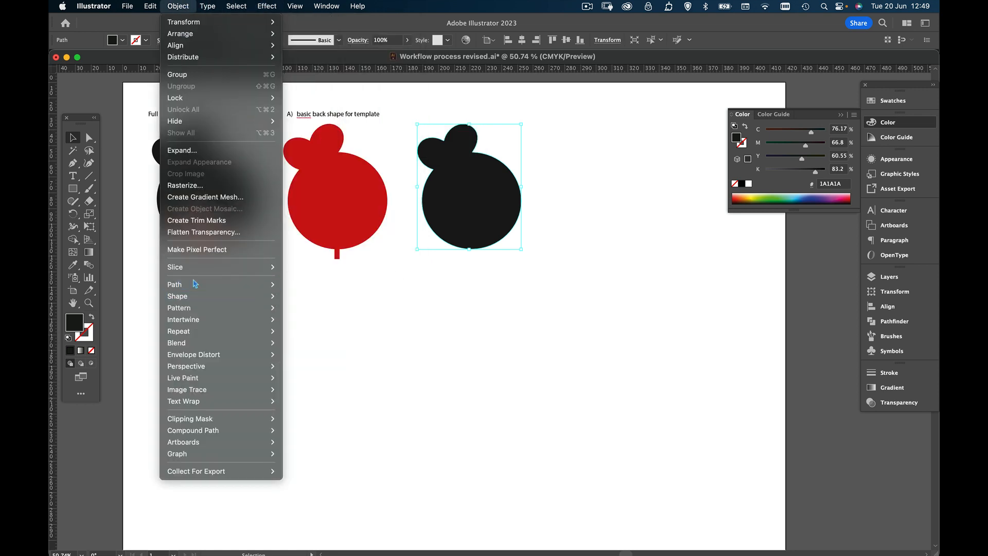
mouse_move(281, 287)
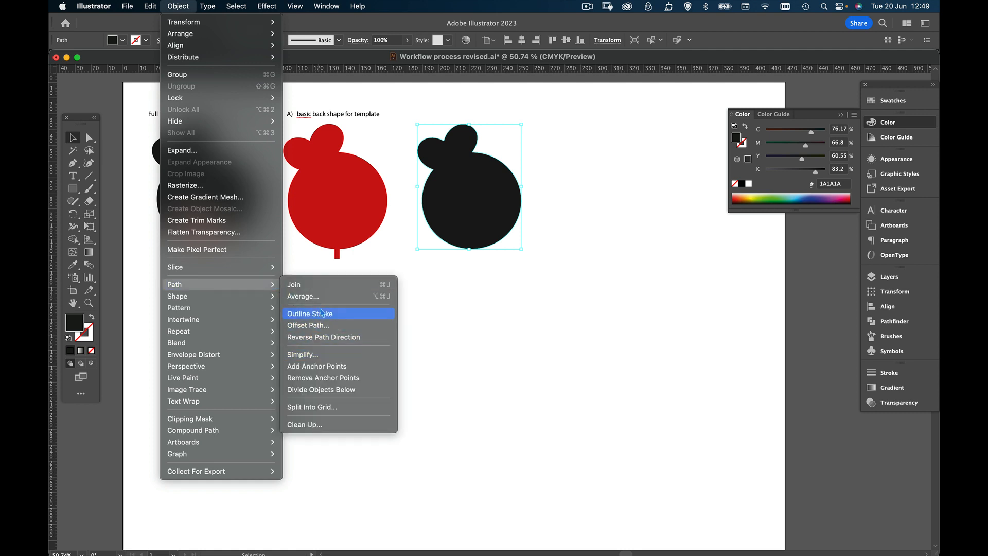
left_click(373, 314)
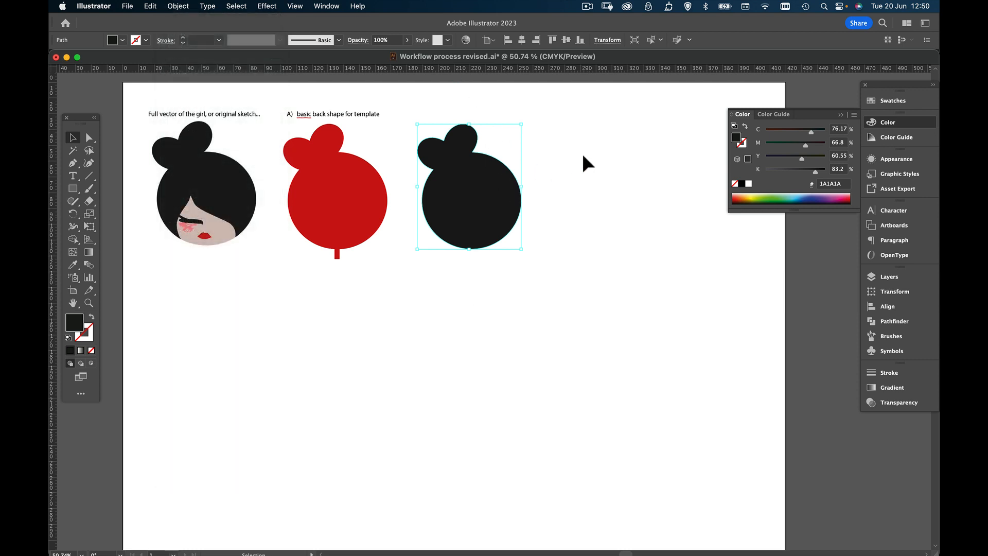
left_click(583, 156)
left_click(179, 5)
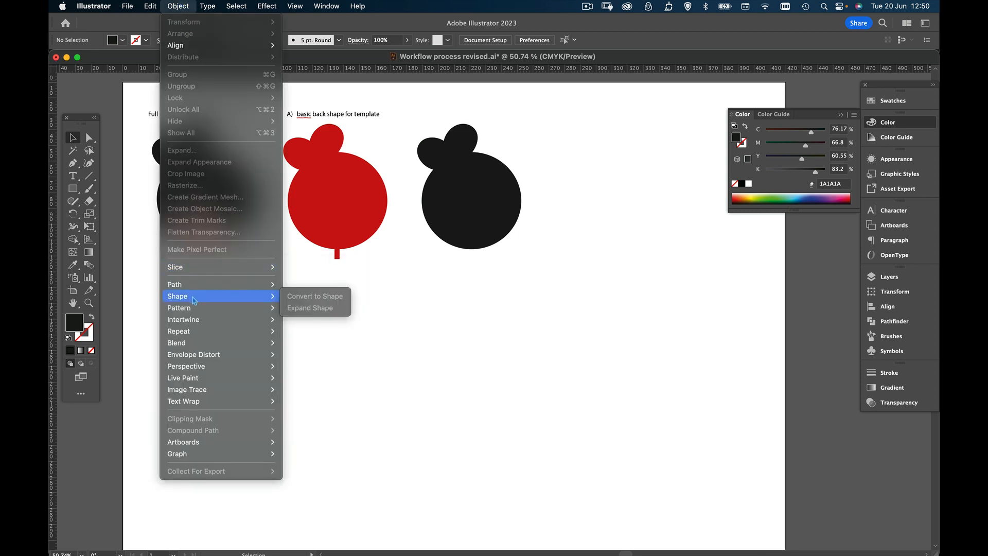
mouse_move(227, 286)
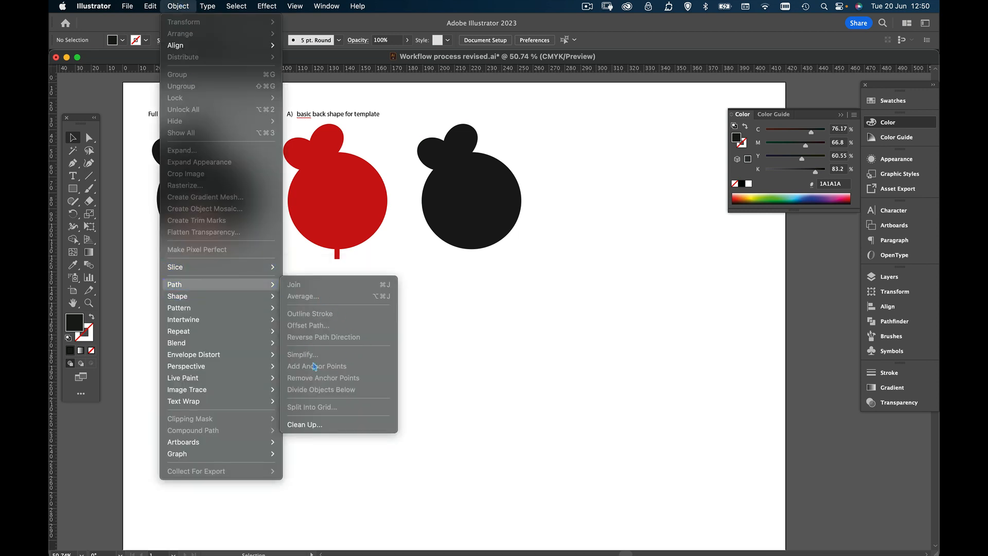
left_click(522, 294)
Offset the path of the black back shape outward by 5 mm with mitered joins
left_click(479, 222)
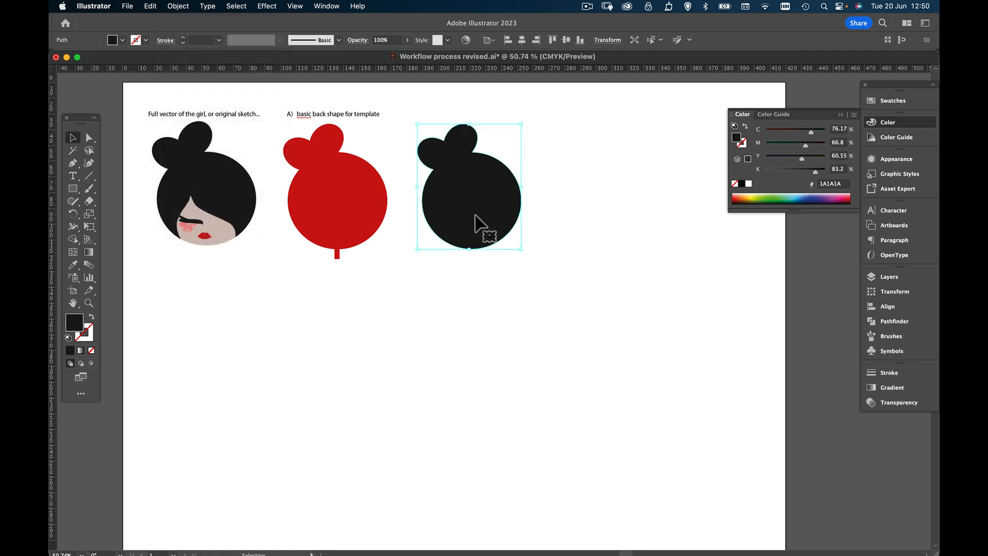
left_click(184, 6)
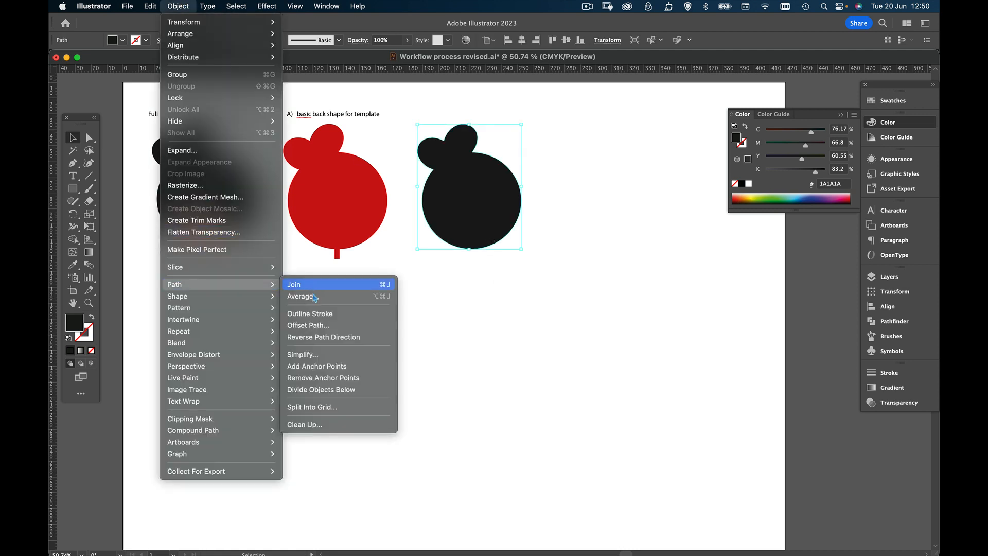
left_click(320, 325)
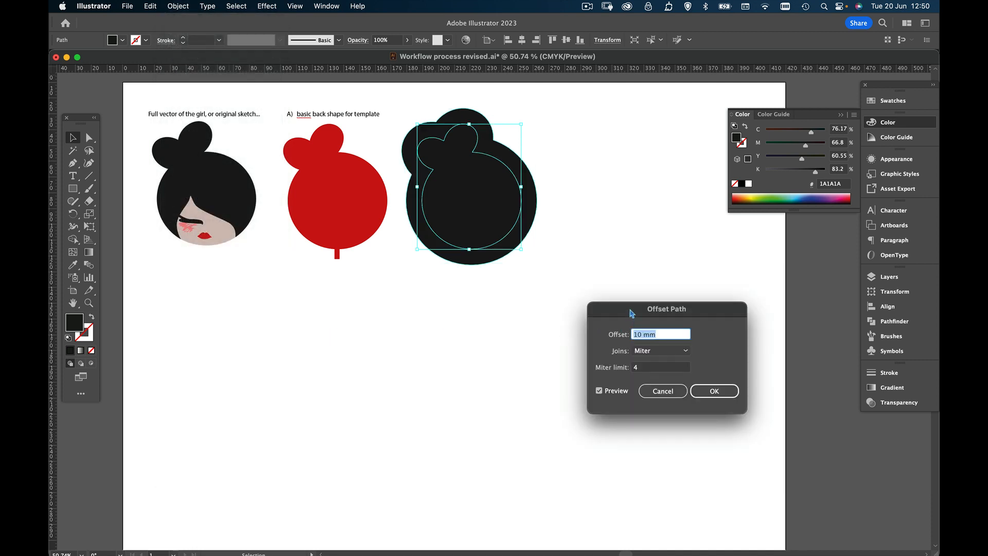
left_click_drag(631, 312, 622, 311)
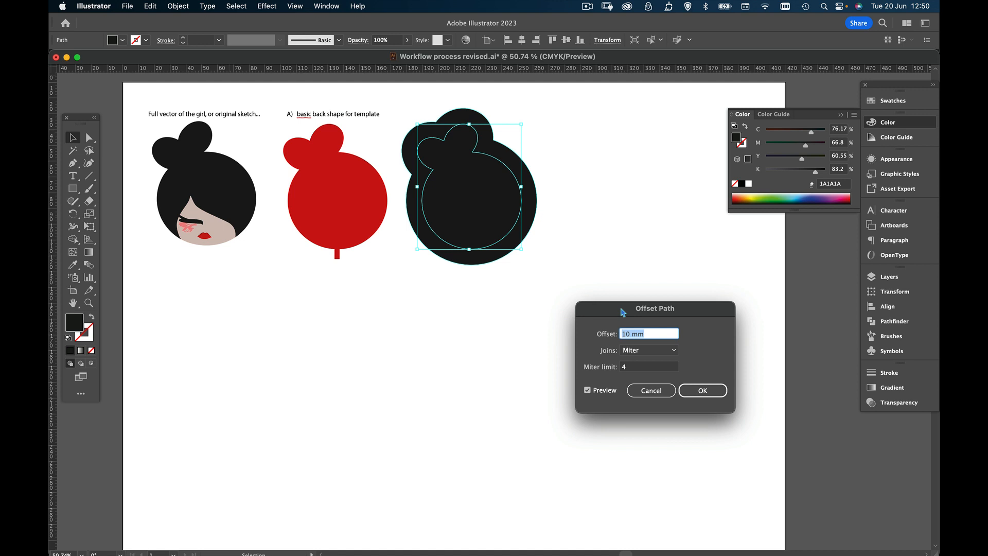
left_click(237, 6)
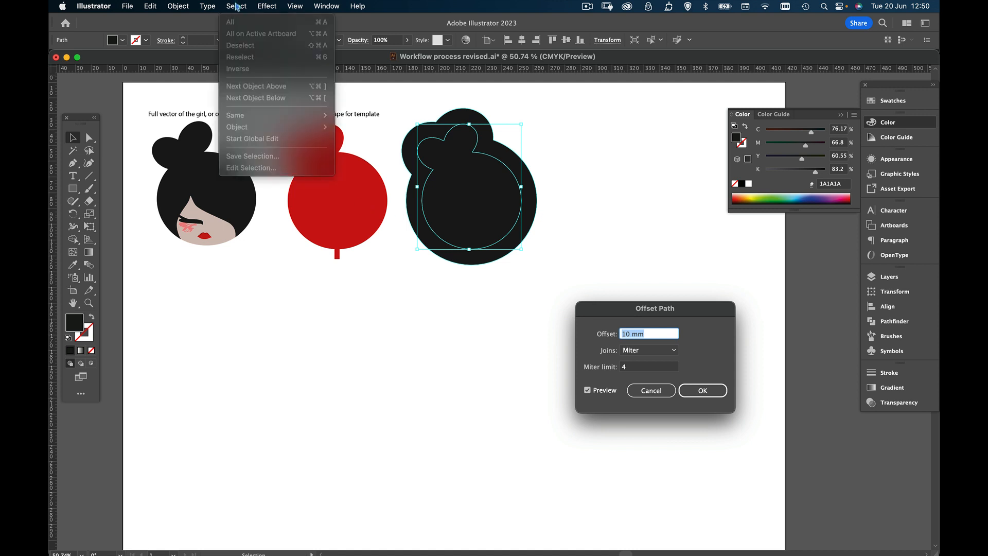
mouse_move(264, 9)
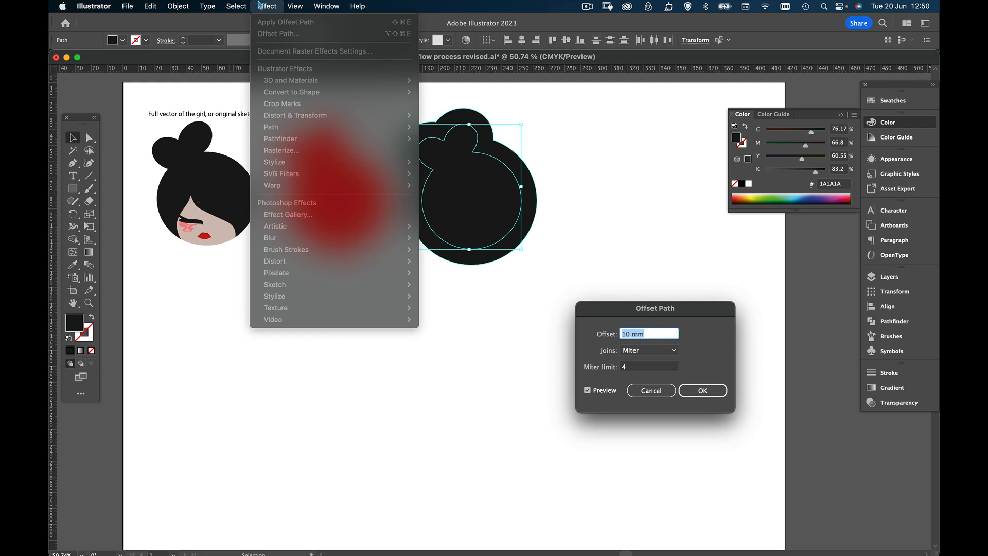
left_click(259, 5)
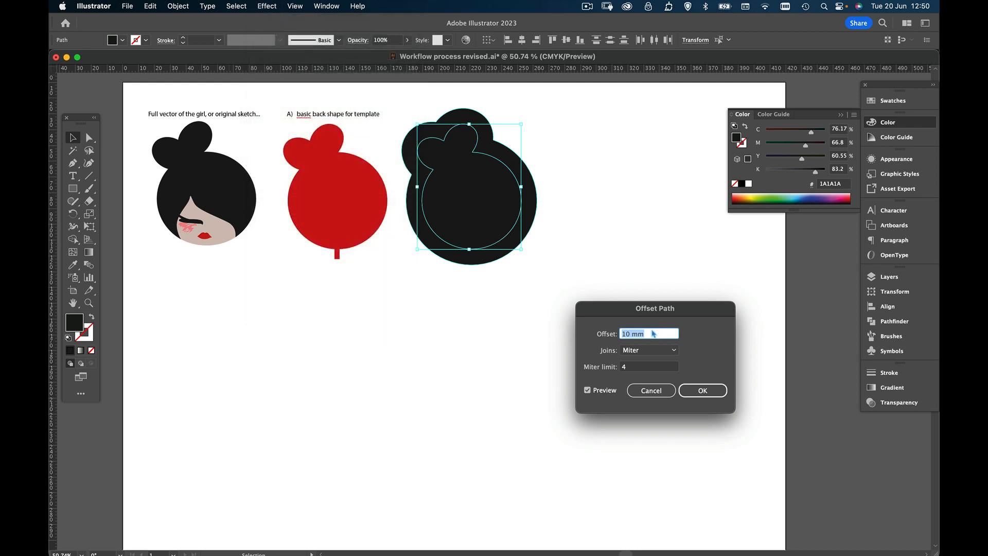
type("5")
left_click(702, 390)
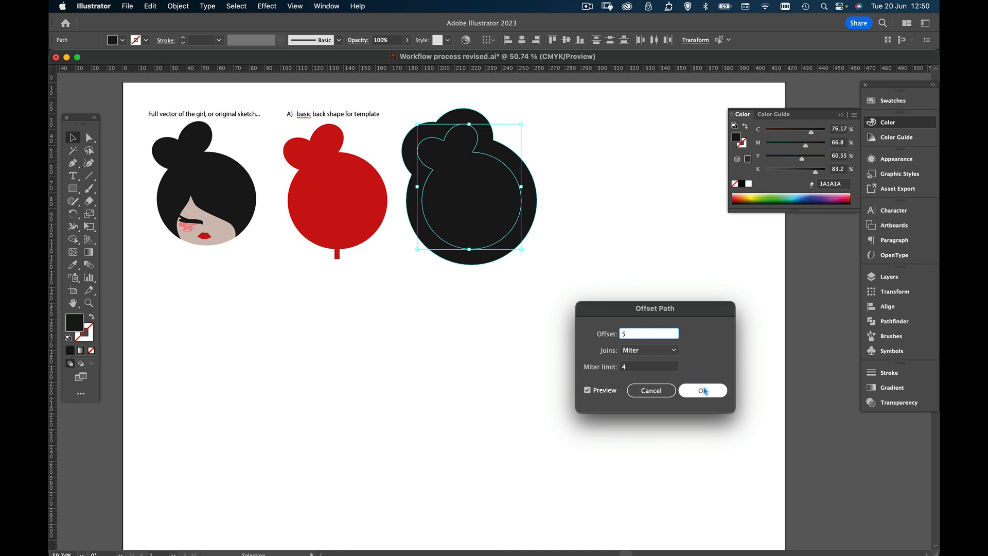
Offset the path of the enlarged black shape by another 10 mm, and clear the selection
left_click(324, 6)
mouse_move(307, 5)
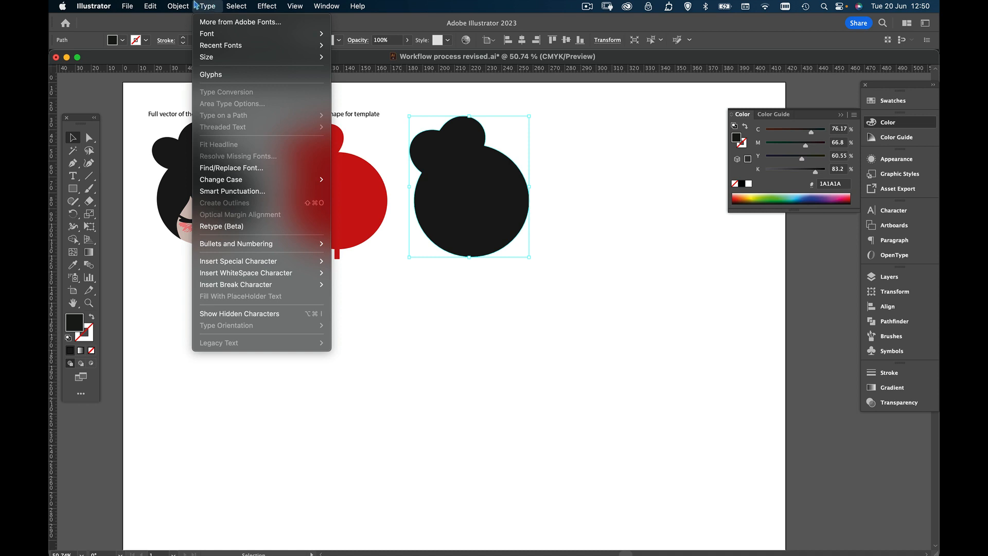
mouse_move(186, 5)
mouse_move(205, 283)
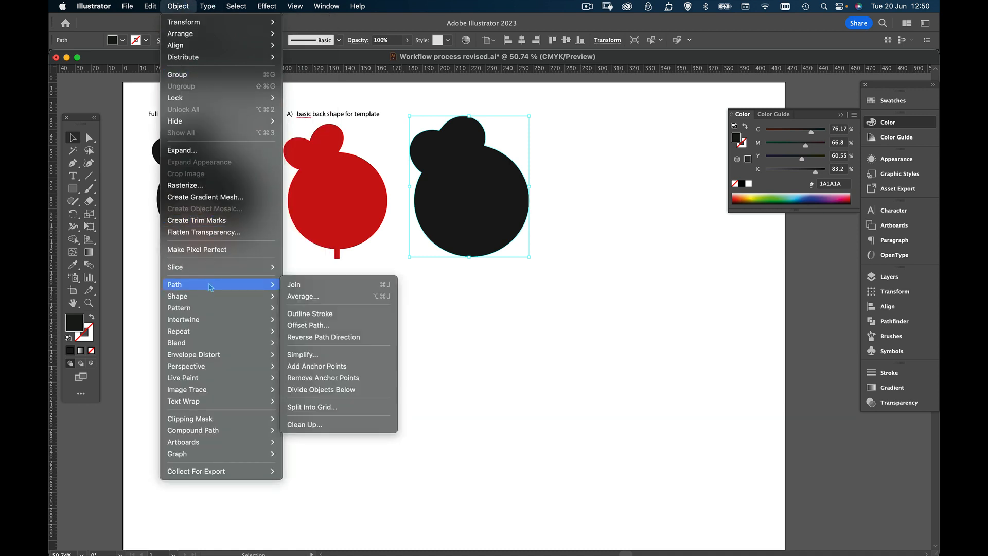
left_click(319, 325)
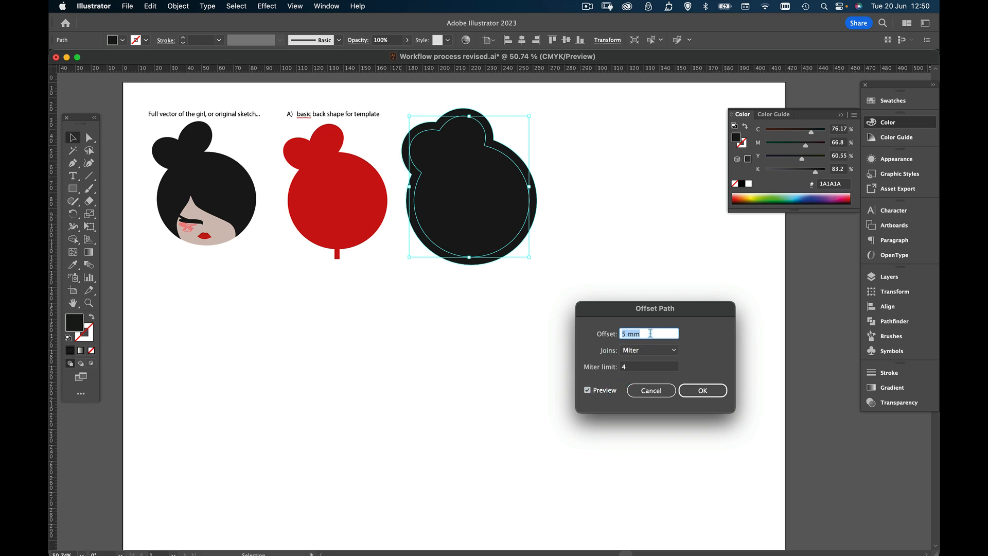
type("10")
key("Return")
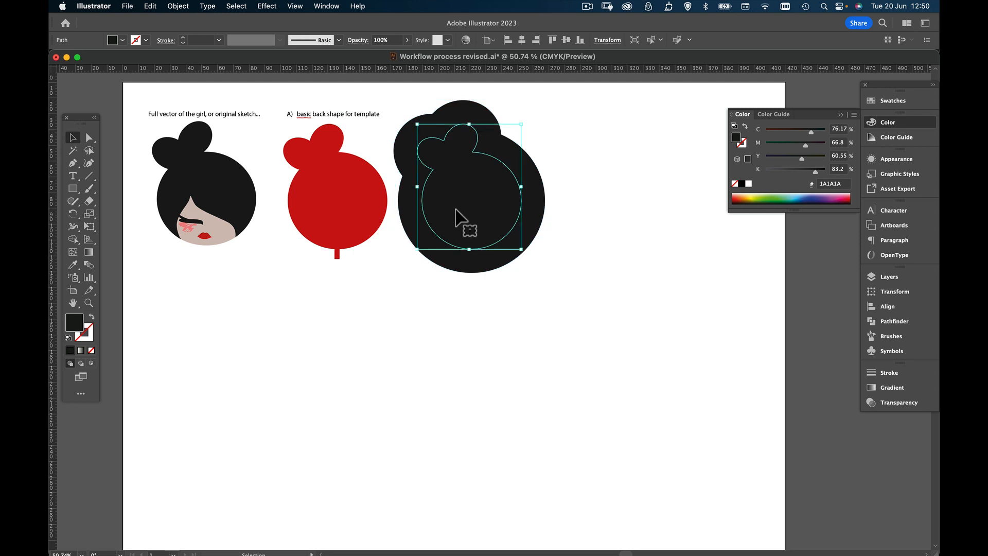
left_click(587, 237)
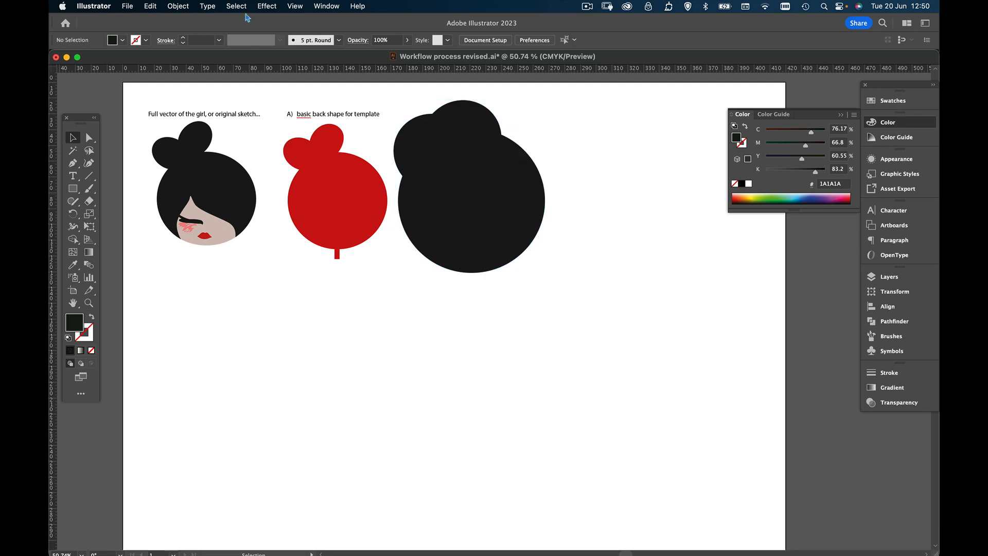
left_click(267, 5)
left_click(266, 6)
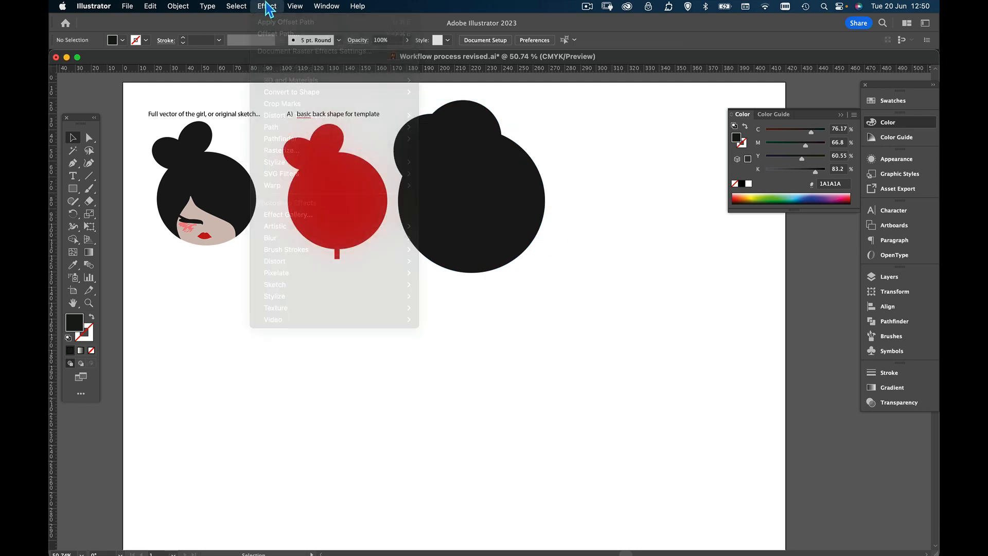
left_click(480, 209)
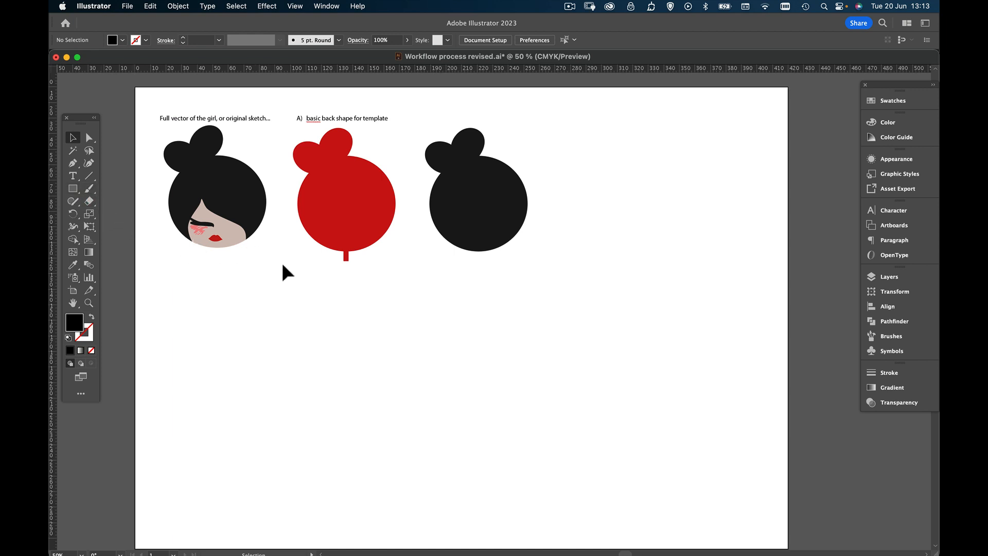
Show the hidden tail-size note and move it slightly lower beneath the red template shape
key("alt+super+3")
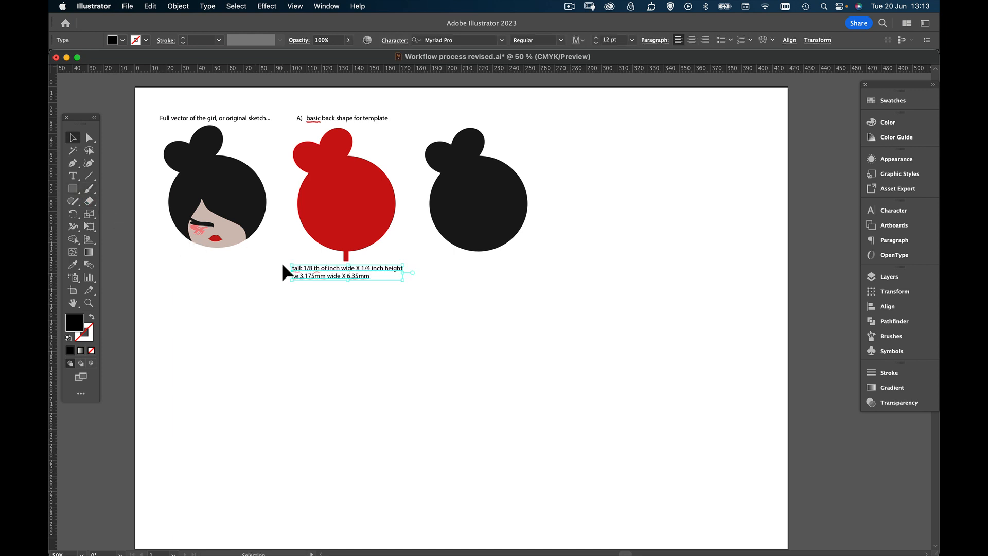
mouse_move(335, 276)
left_mouse_down()
mouse_move(335, 289)
mouse_move(334, 281)
left_mouse_up()
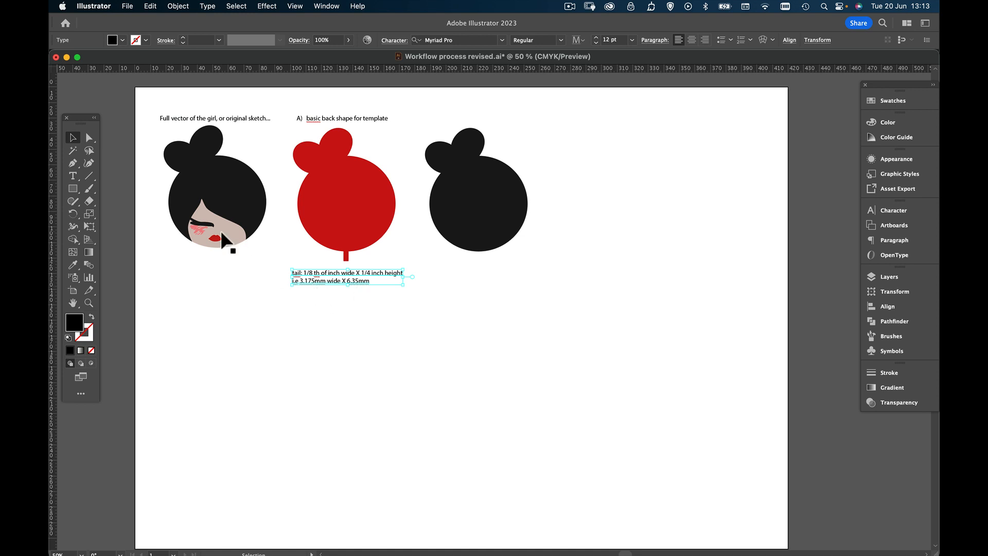
Create a black rectangle 3.175 mm wide by 6.35 mm high and place it just beside the red template's tail
left_click(73, 190)
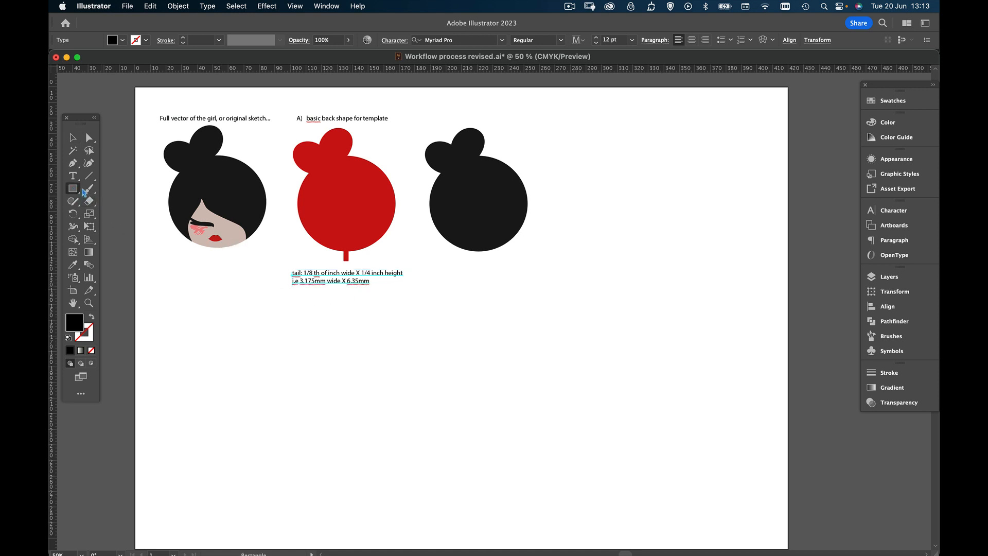
left_click(566, 260)
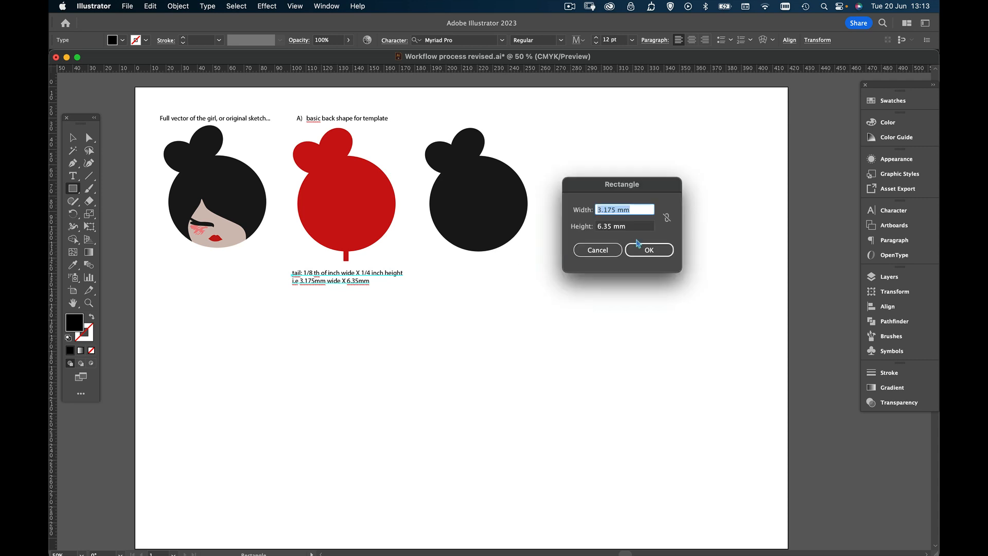
left_click(649, 251)
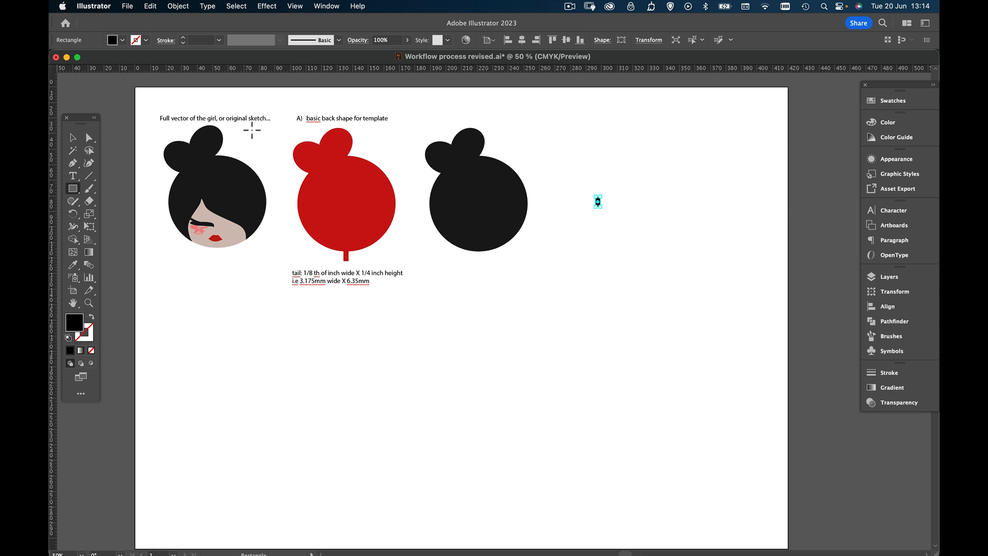
left_click(73, 137)
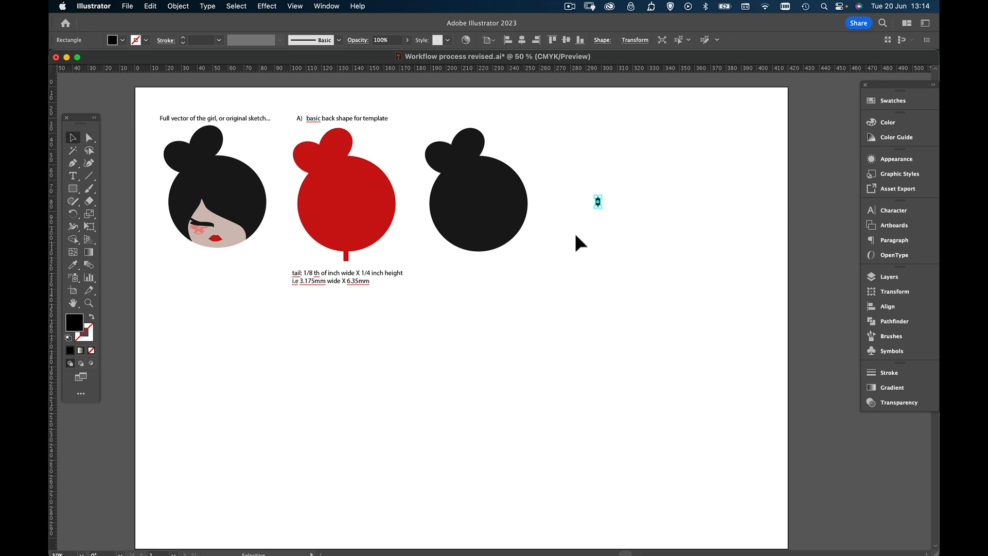
left_click_drag(598, 204, 374, 263)
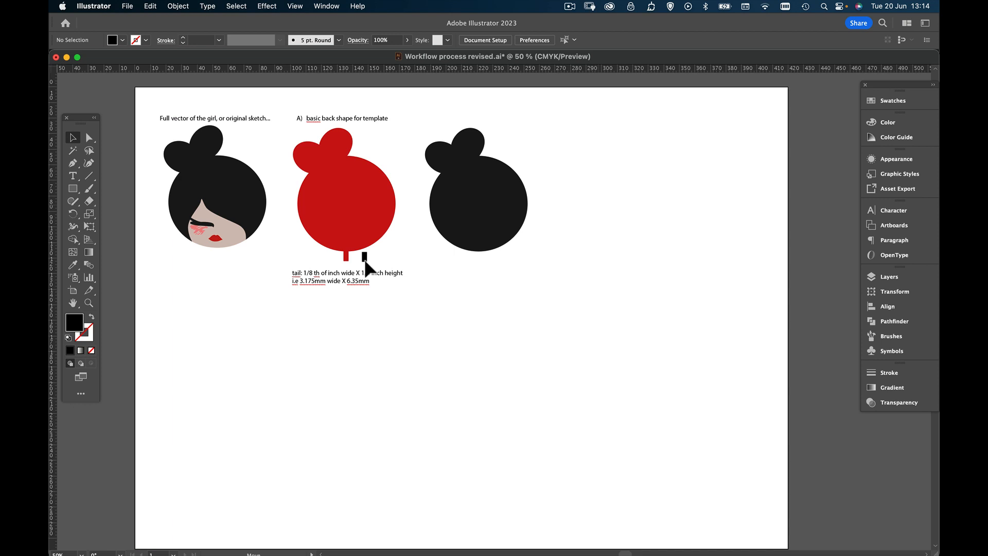
left_click(491, 223)
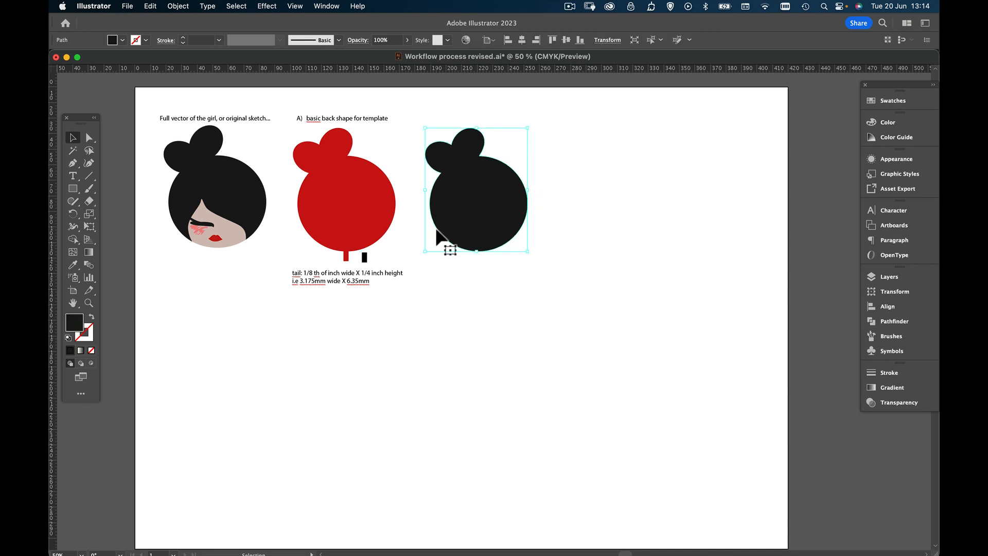
mouse_move(363, 260)
left_mouse_down()
mouse_move(471, 260)
mouse_move(367, 257)
left_mouse_up()
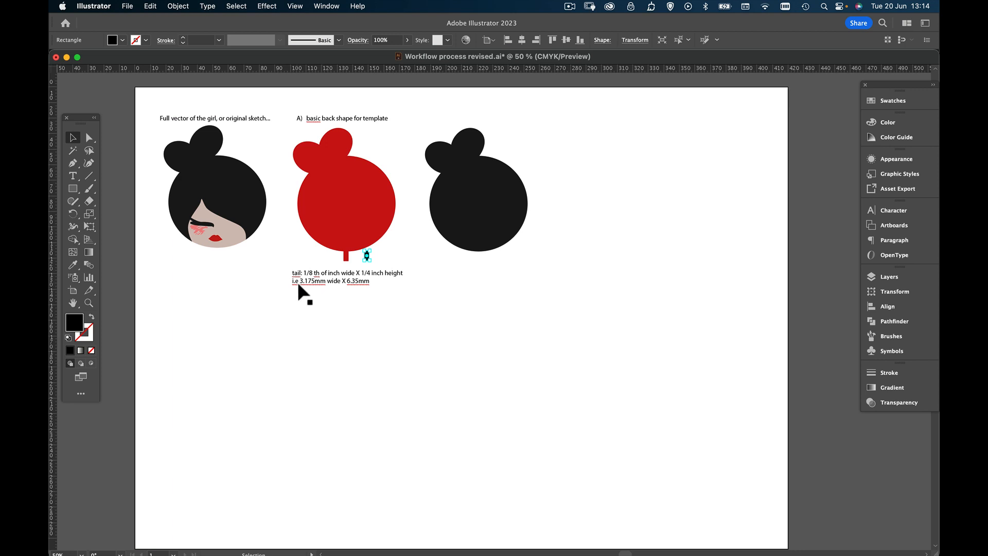
Place a copy of the black back shape in the empty area below the original
left_click(478, 225)
key("a")
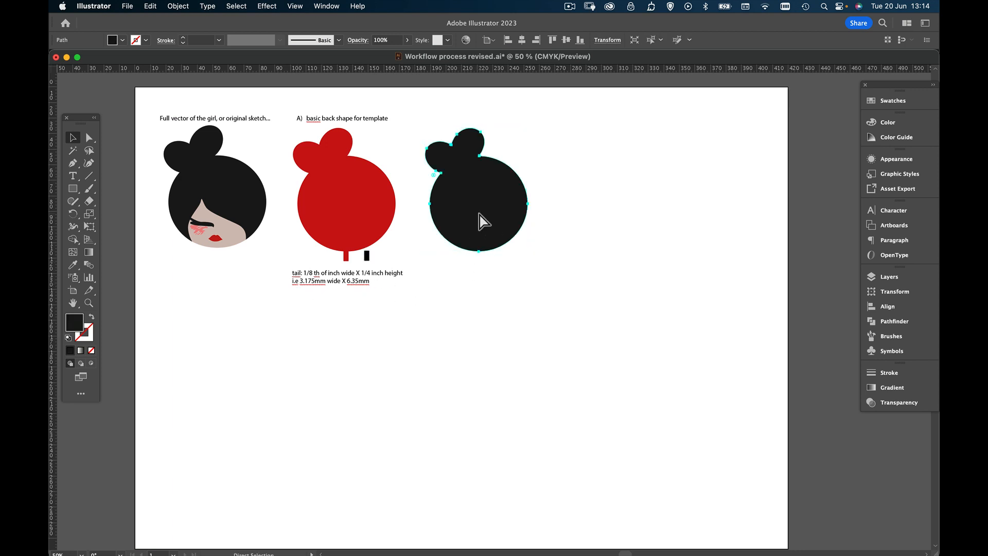
left_click_drag(479, 214, 459, 367)
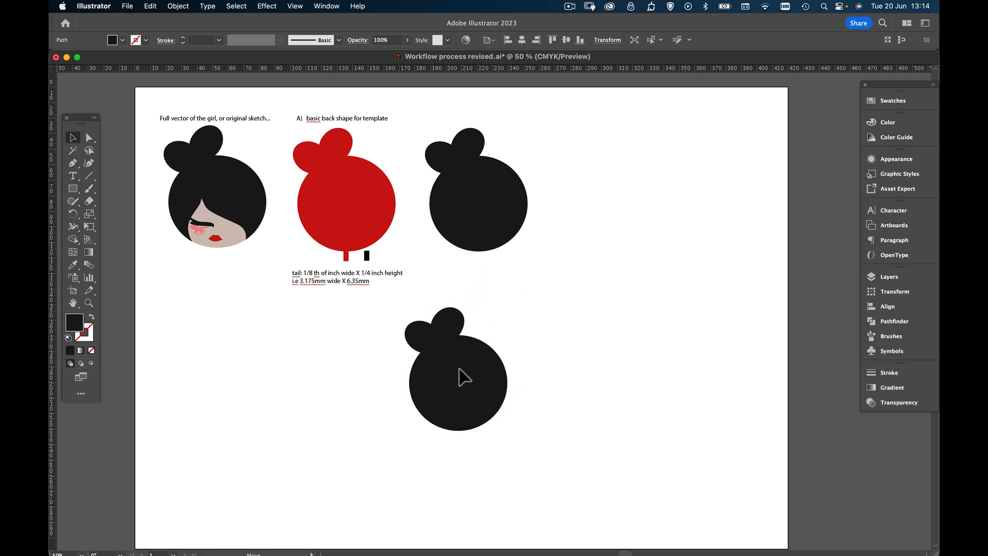
Offset the path of the lower black shape by 6.35 mm and clear the selection
left_click(178, 6)
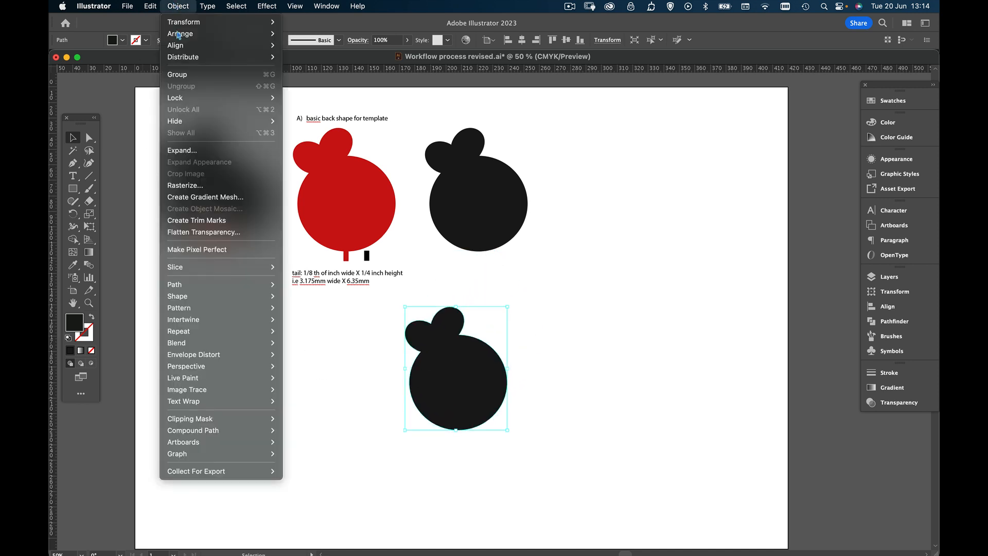
mouse_move(184, 285)
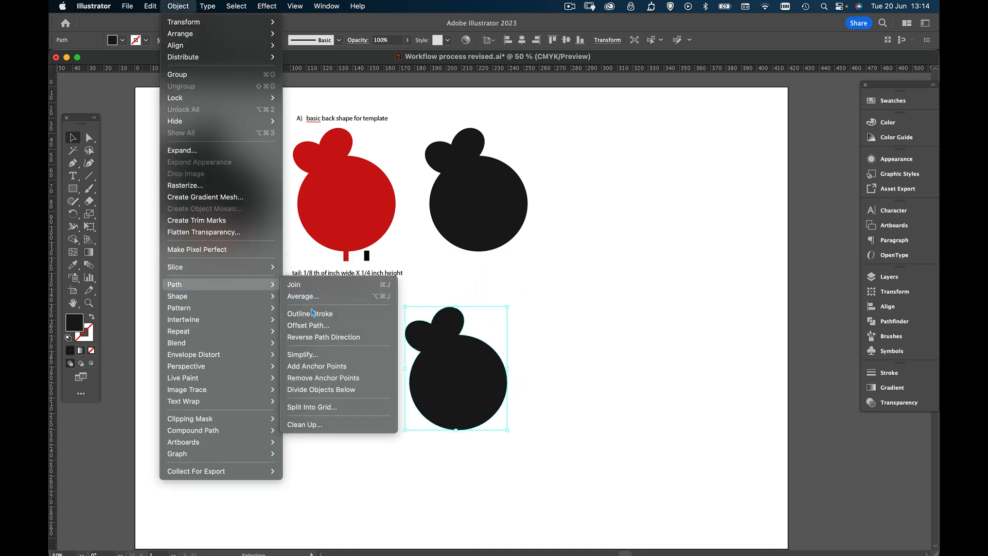
left_click(309, 325)
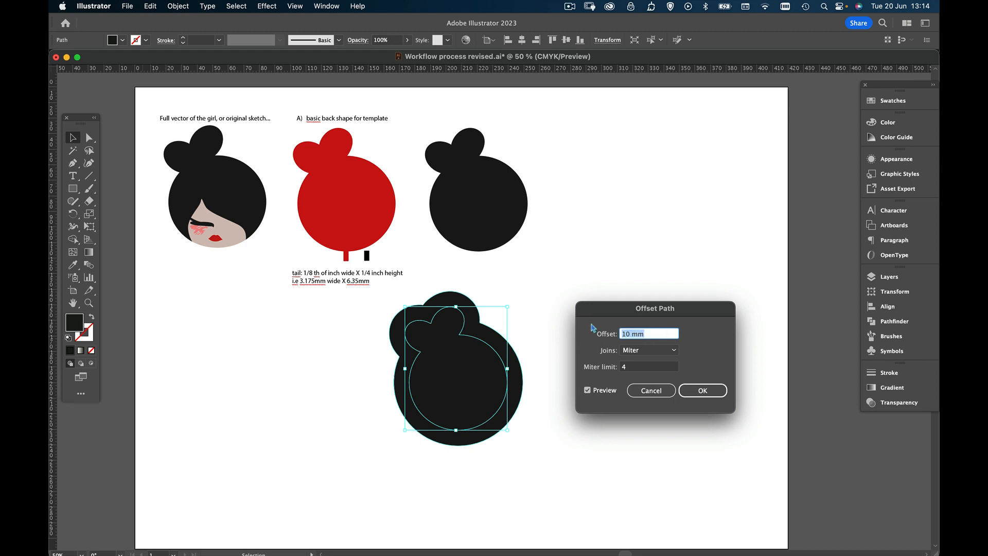
type("6.35")
key("Return")
left_click(315, 360)
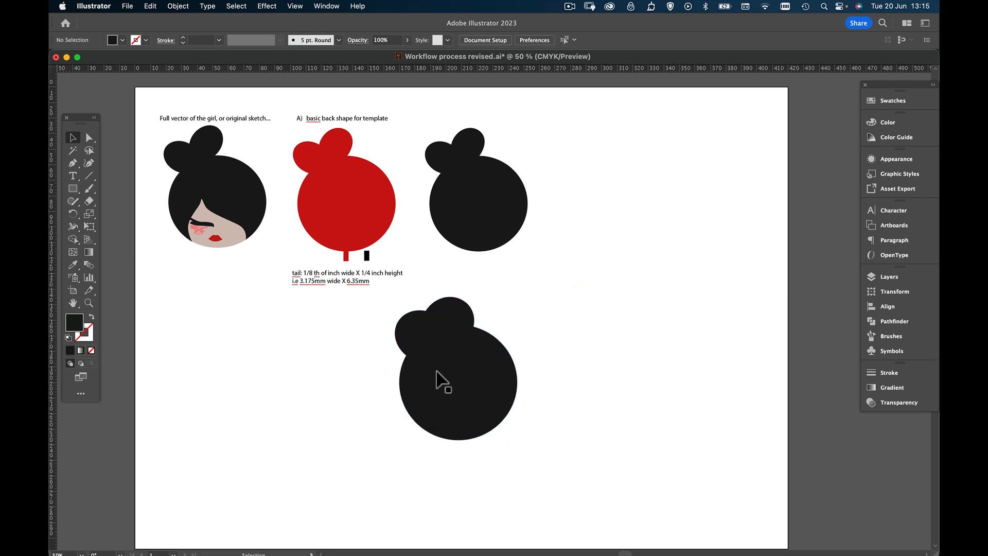
Fill the inner original shape with green #099139 to tell it apart from the black offset shape
left_click(437, 372)
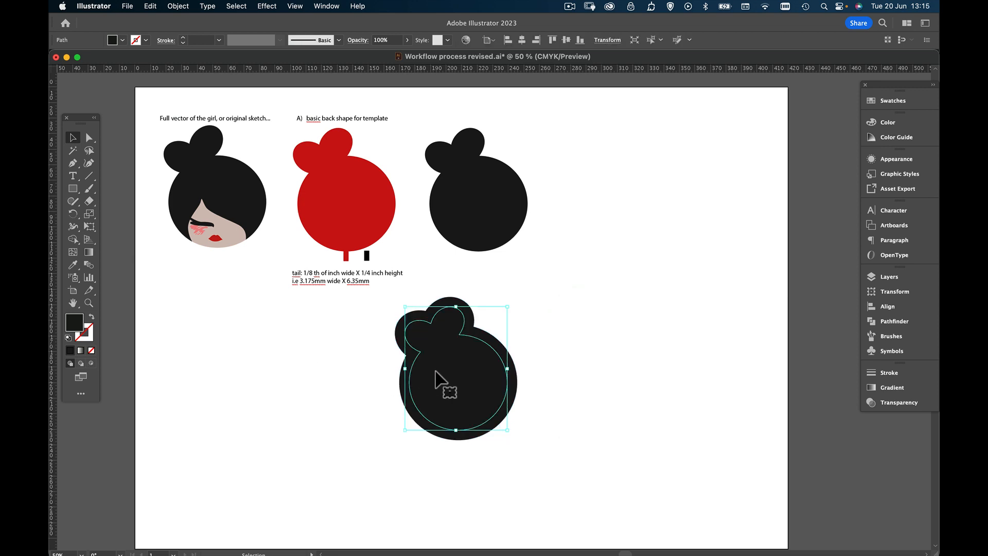
double_click(79, 320)
left_click_drag(268, 353, 276, 394)
left_click(297, 415)
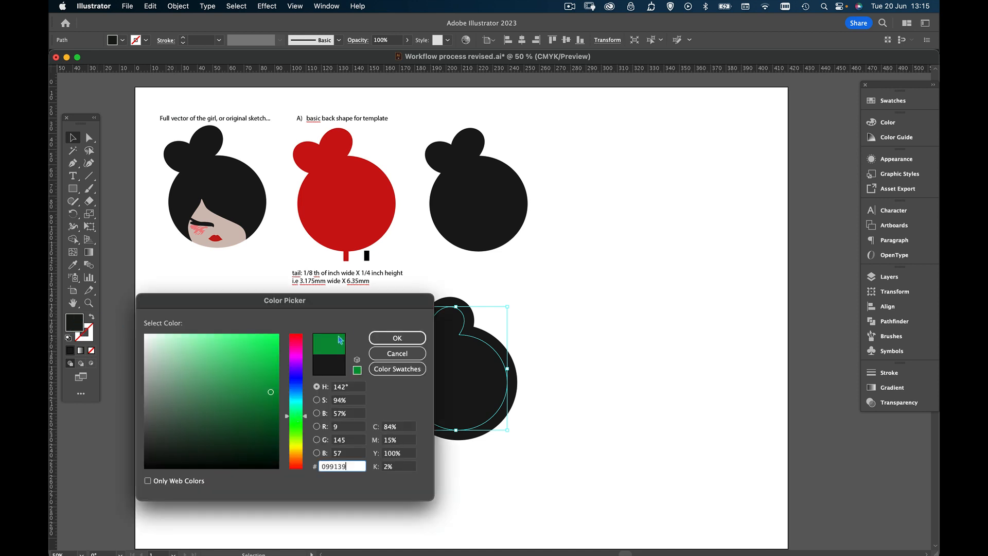
left_click(386, 335)
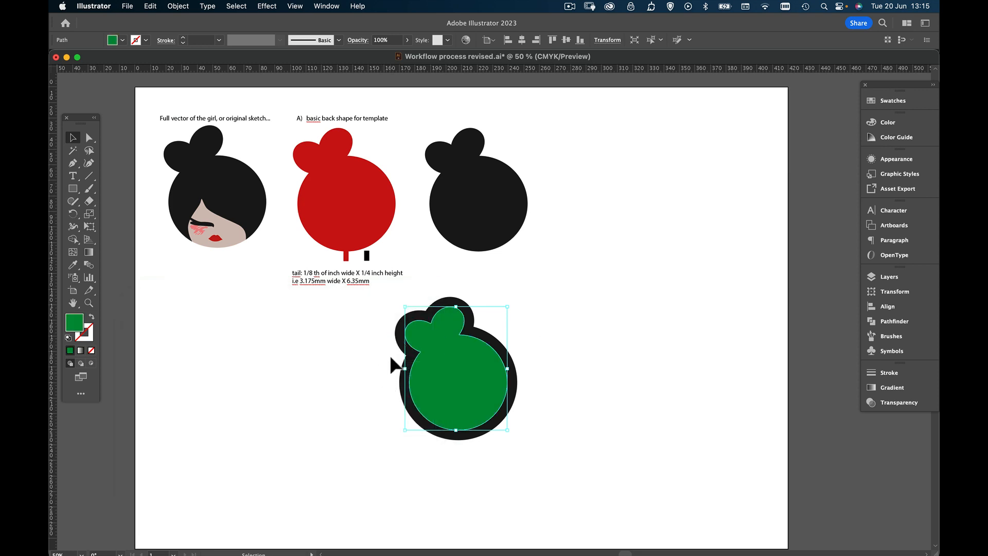
Subtract the green shape from the black offset shape with Minus Front and move the resulting ring slightly down and left
left_click_drag(452, 363, 604, 345)
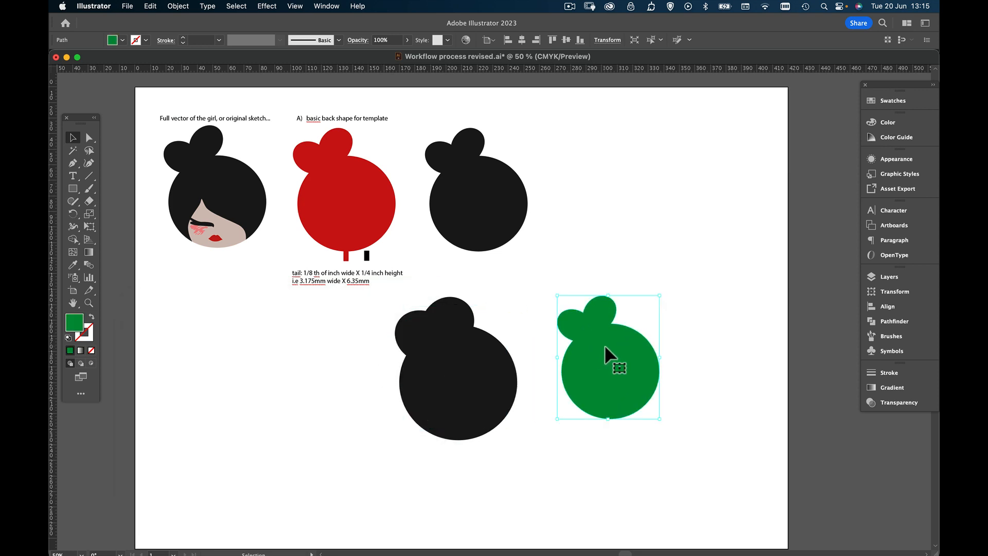
key("cmd+z")
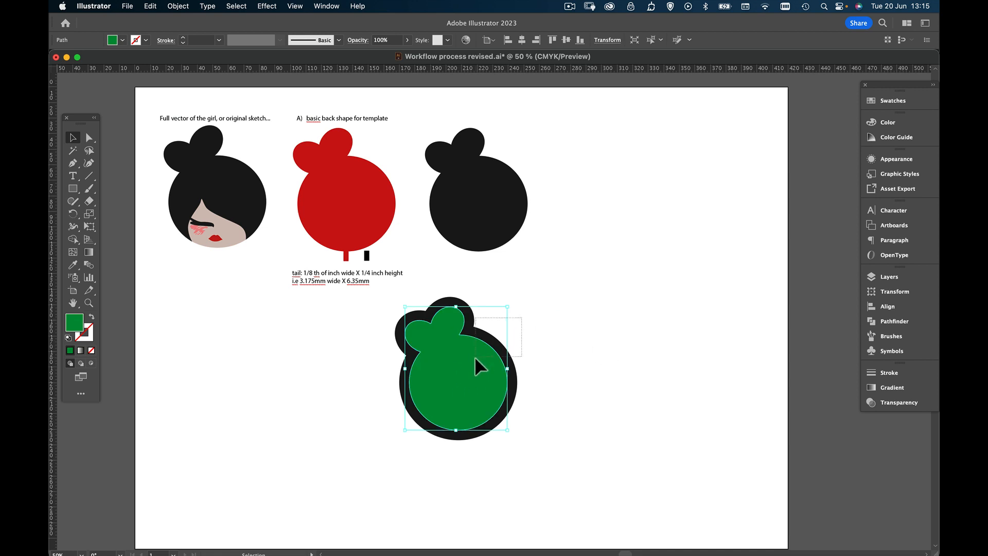
left_click_drag(475, 356, 474, 356)
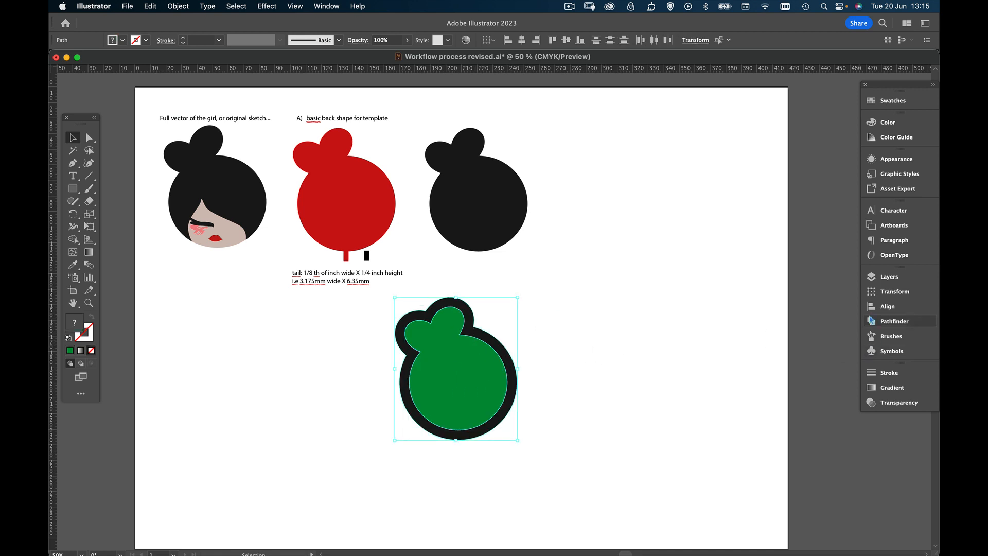
left_click(893, 321)
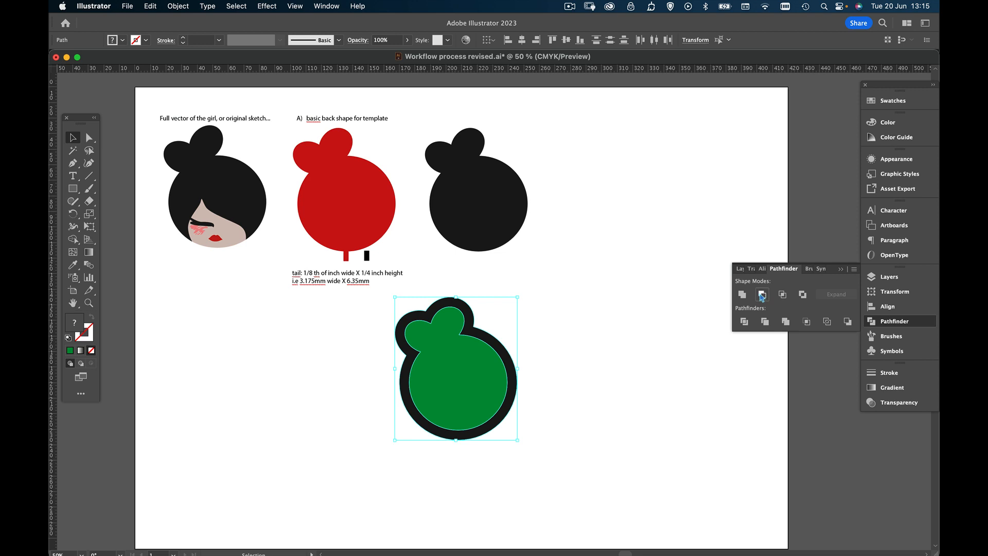
left_click(781, 295)
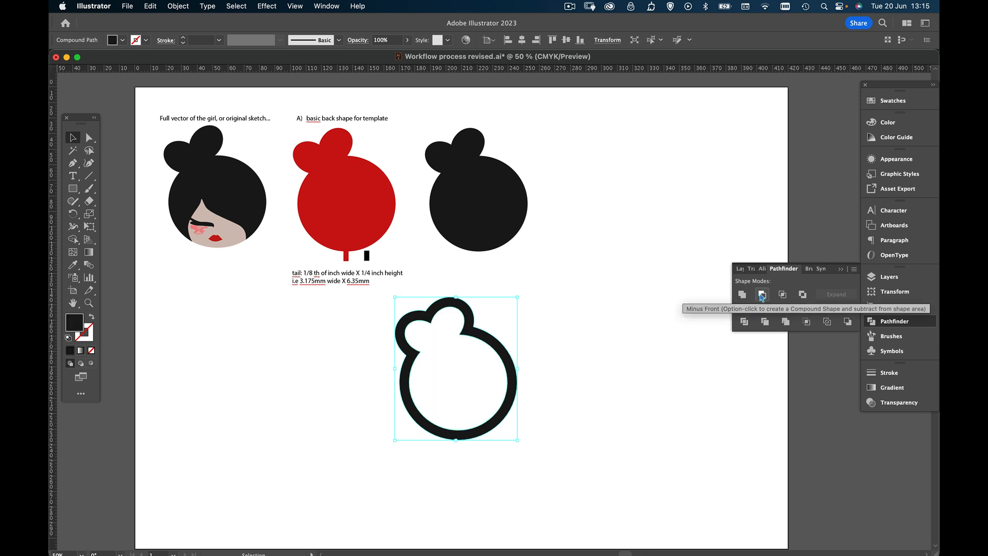
left_click(637, 318)
left_click_drag(508, 370, 486, 377)
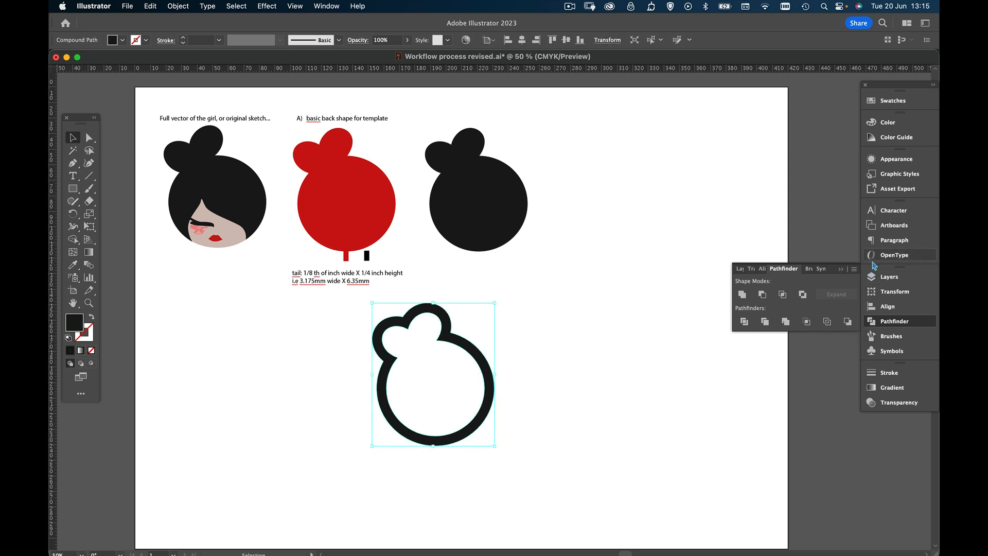
Check which artwork belongs to the template 1 layer by hiding and showing that layer
left_click(874, 279)
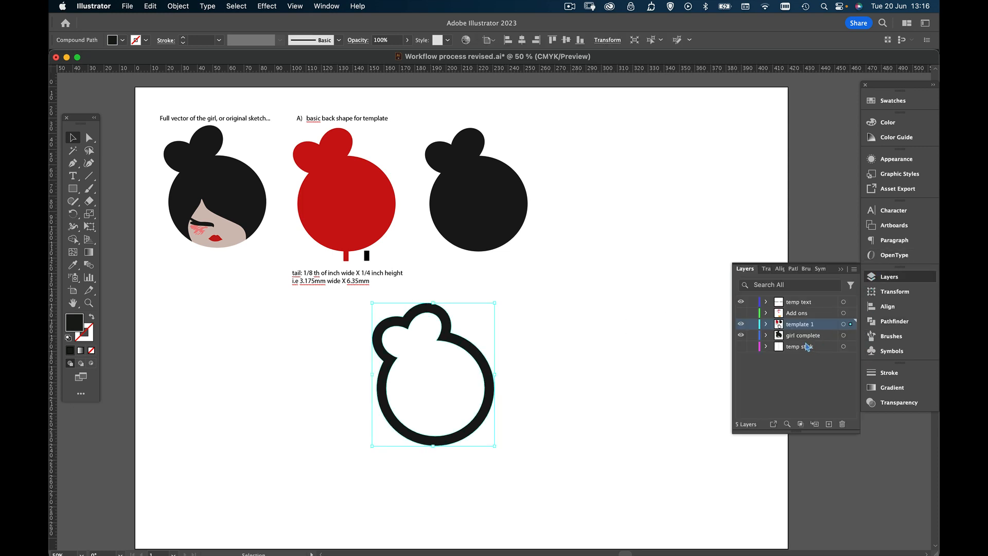
left_click(741, 324)
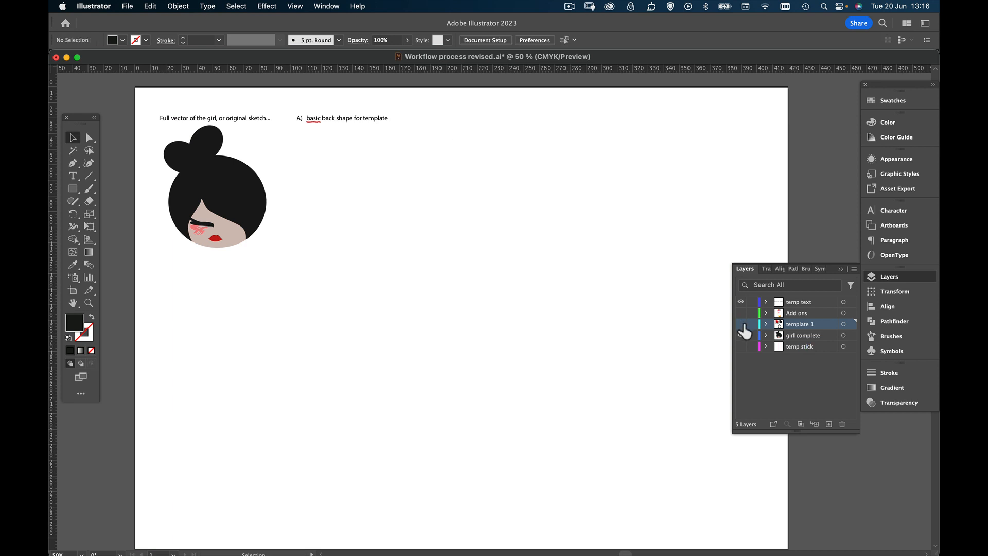
left_click(741, 323)
left_click(740, 334)
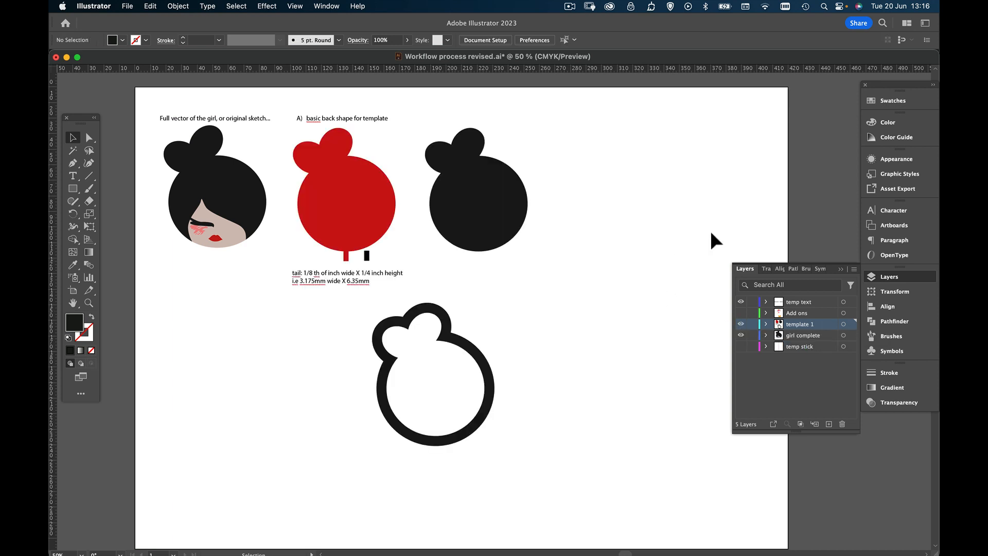
Add a new layer above template 1 and name it "first wall"
left_click(829, 424)
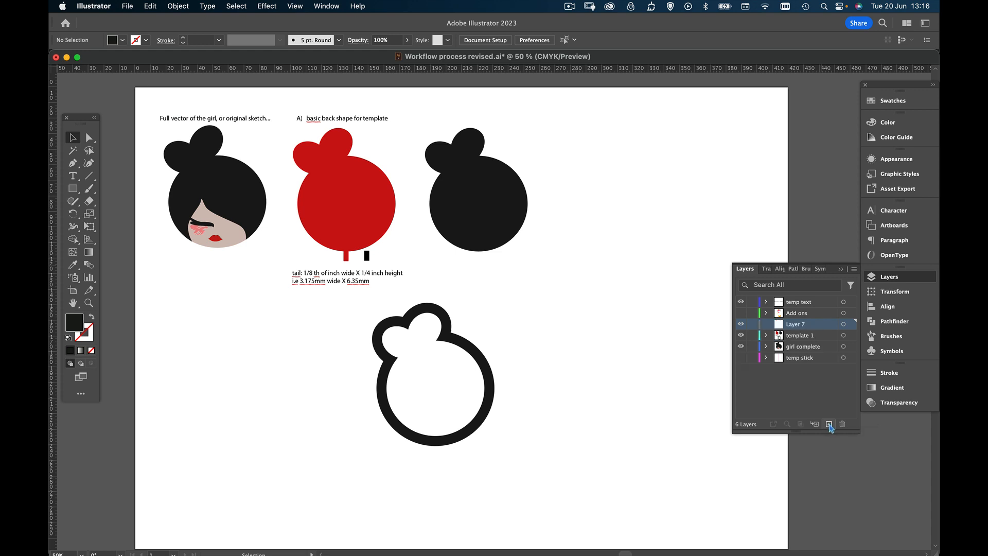
double_click(792, 325)
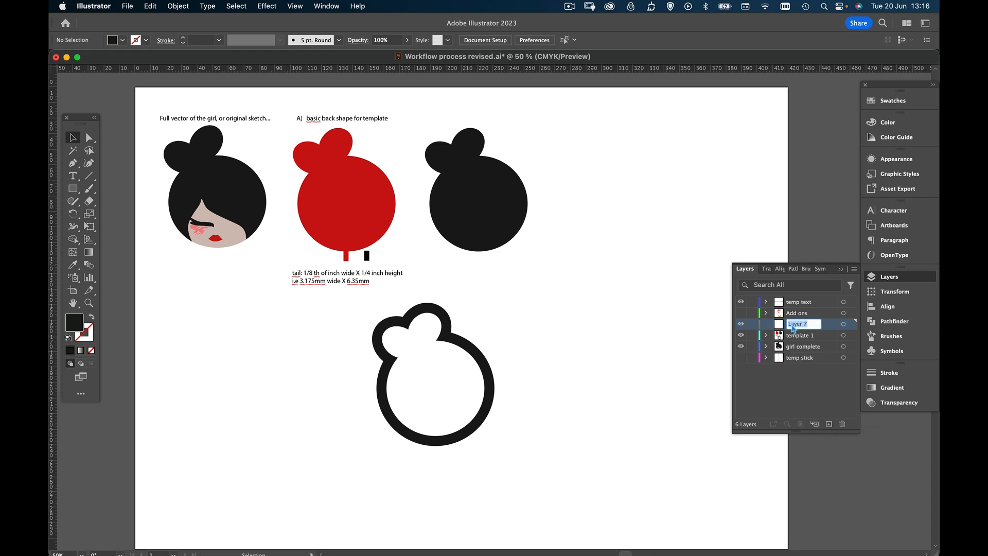
type("first wall")
key("Return")
Transfer the black ring from template 1 to the first wall layer and check it by toggling that layer's visibility
left_click(488, 367)
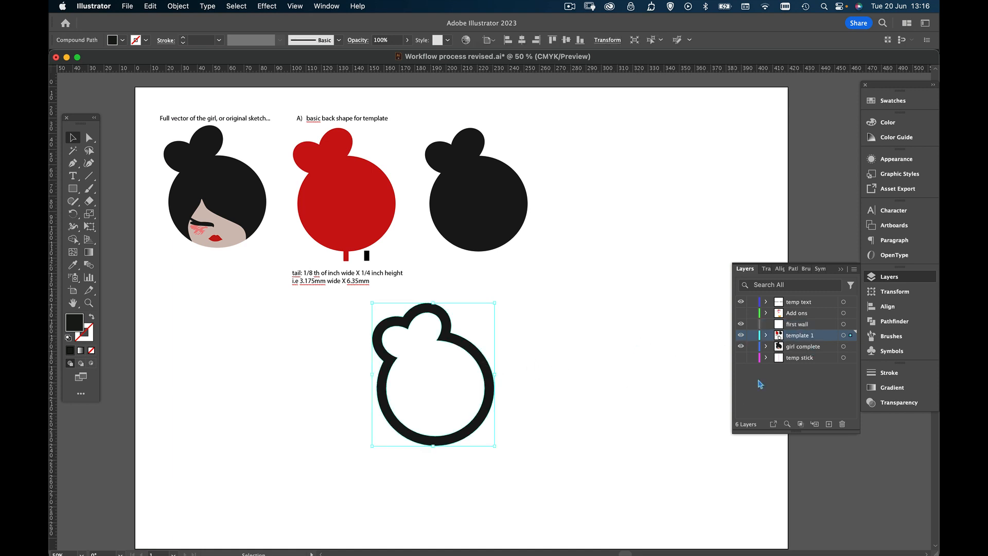
left_click_drag(853, 341, 853, 325)
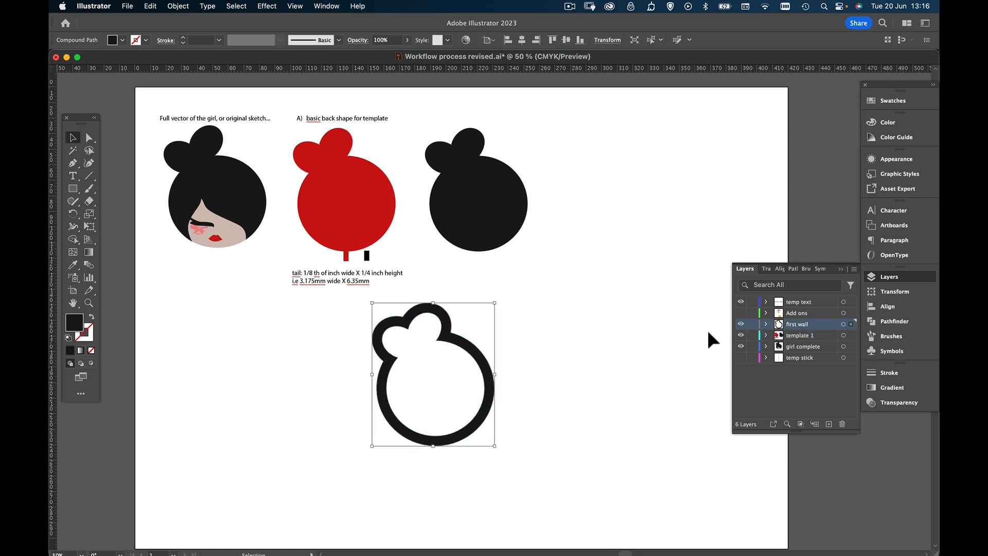
left_click(741, 323)
left_click(741, 324)
left_click(741, 324)
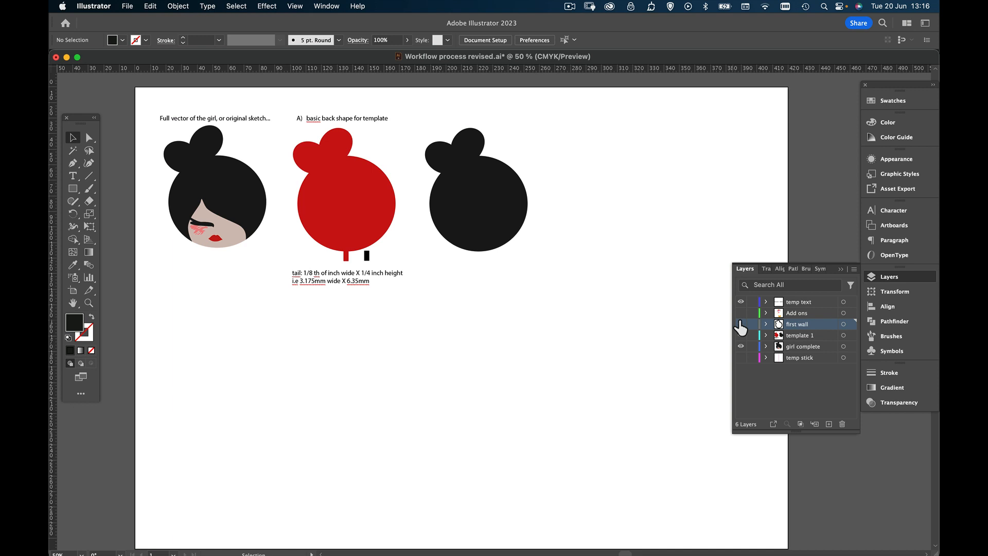
left_click(741, 324)
Fill the ring with pink #F7898E and move it slightly left beneath the red template
left_click(473, 355)
double_click(78, 325)
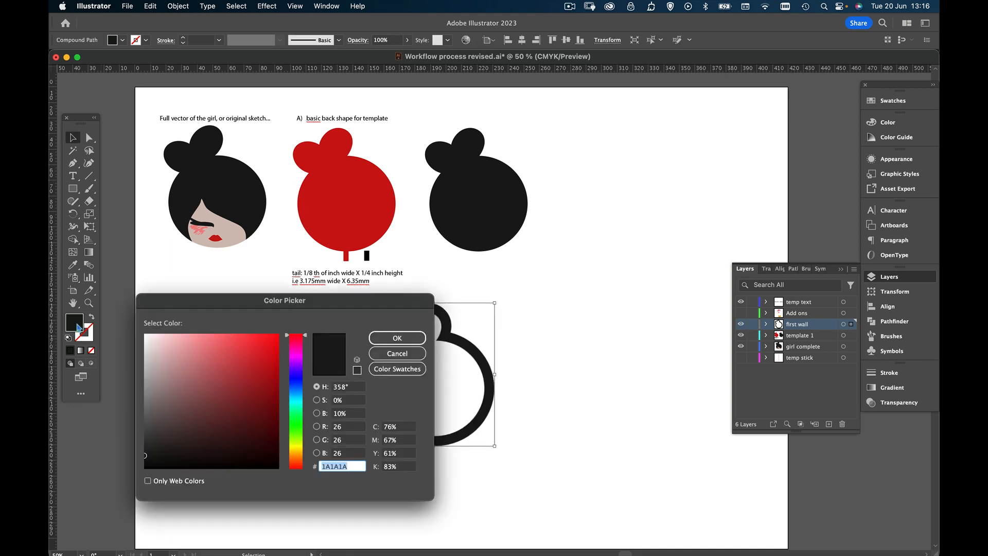
left_click(204, 337)
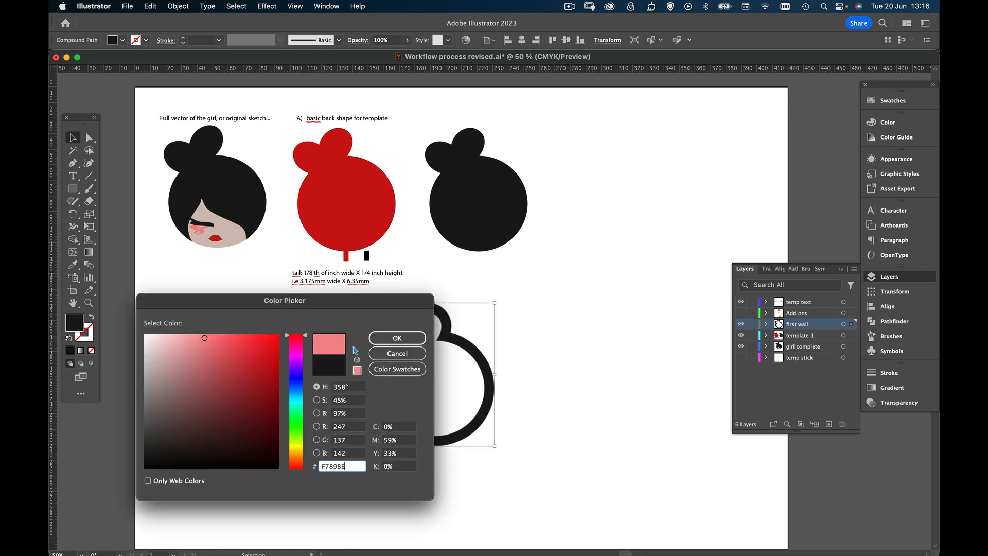
left_click(383, 340)
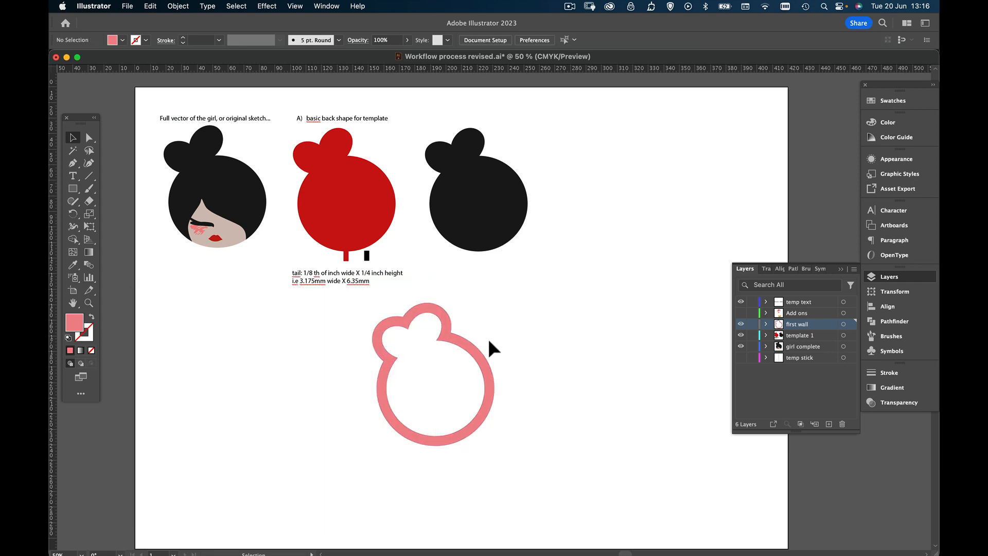
left_click_drag(471, 349, 439, 350)
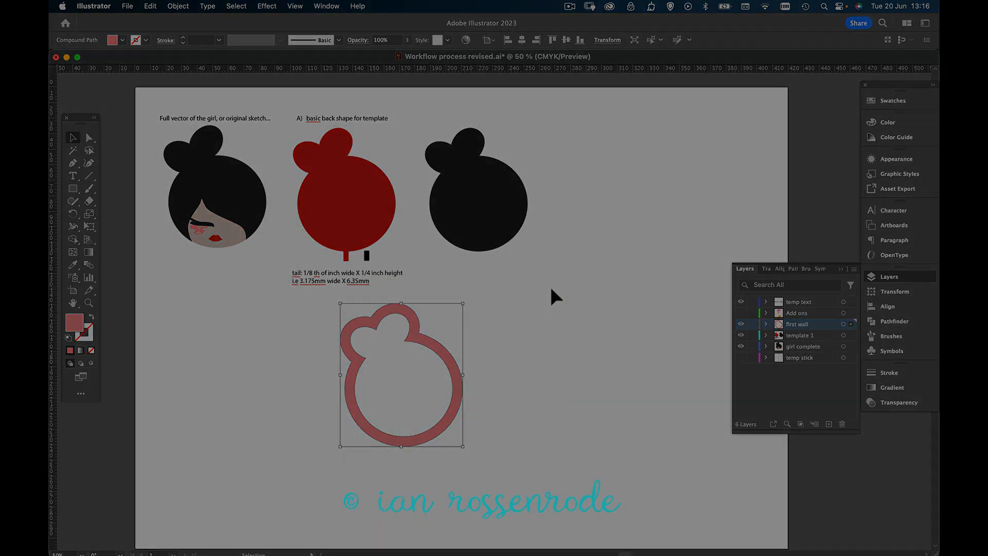